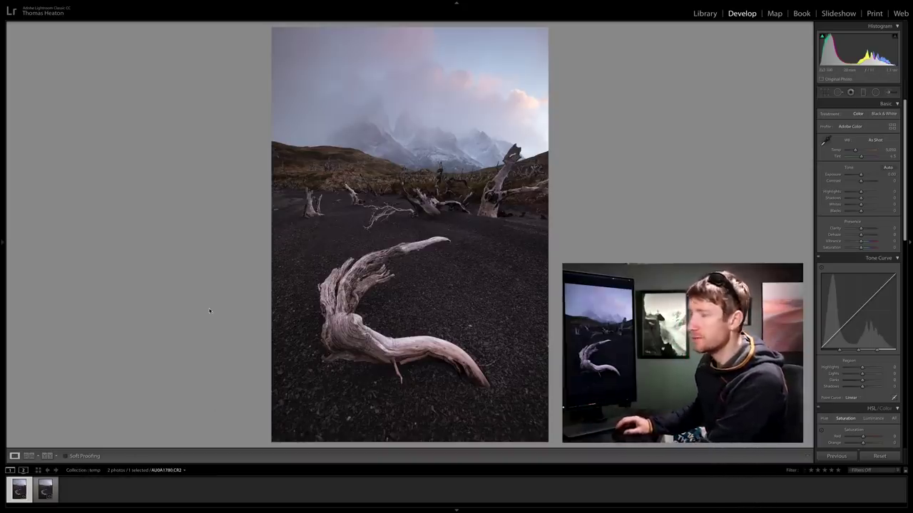
click(380, 133)
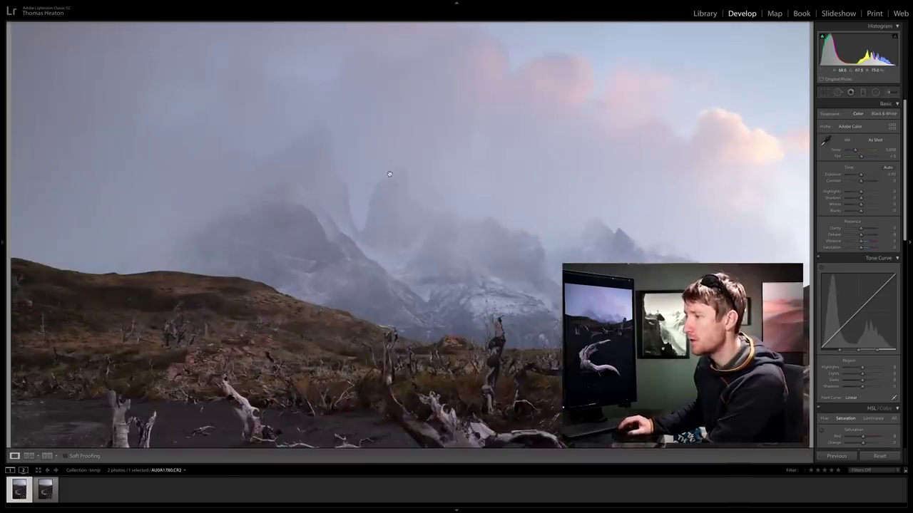
click(346, 269)
key(Right)
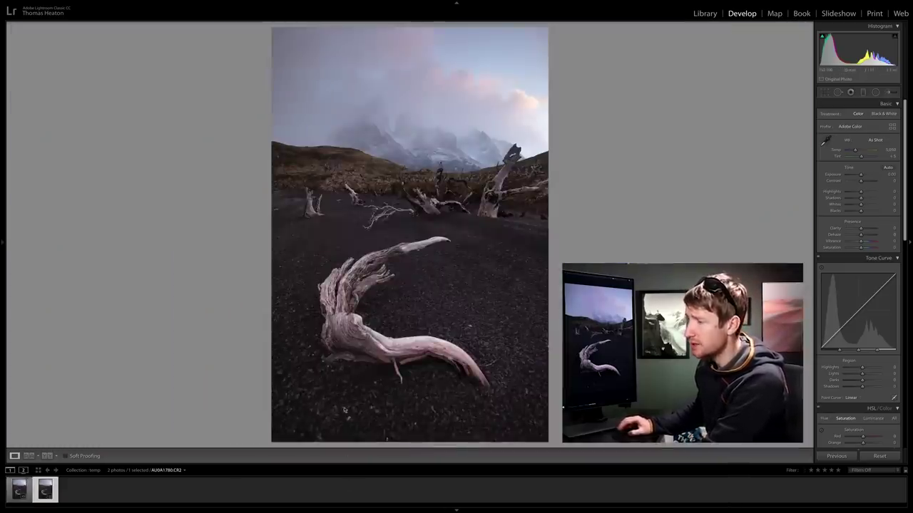
click(343, 314)
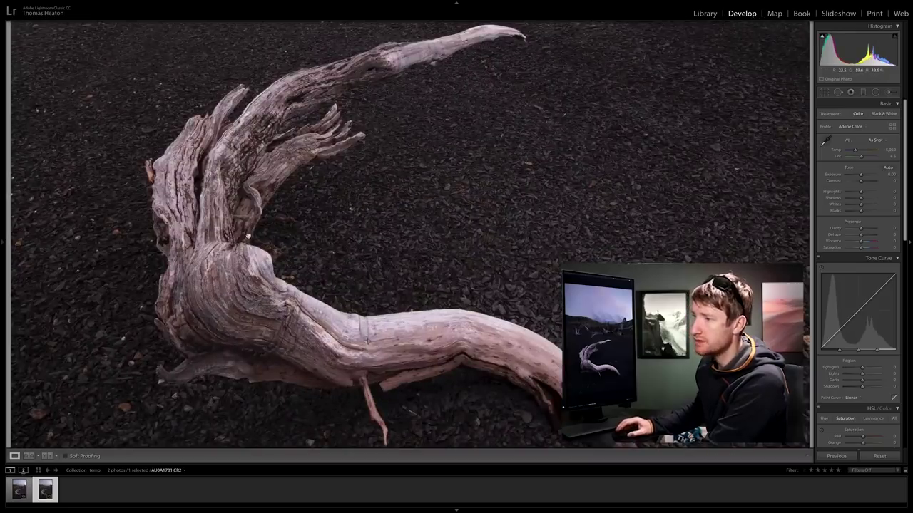
click(20, 491)
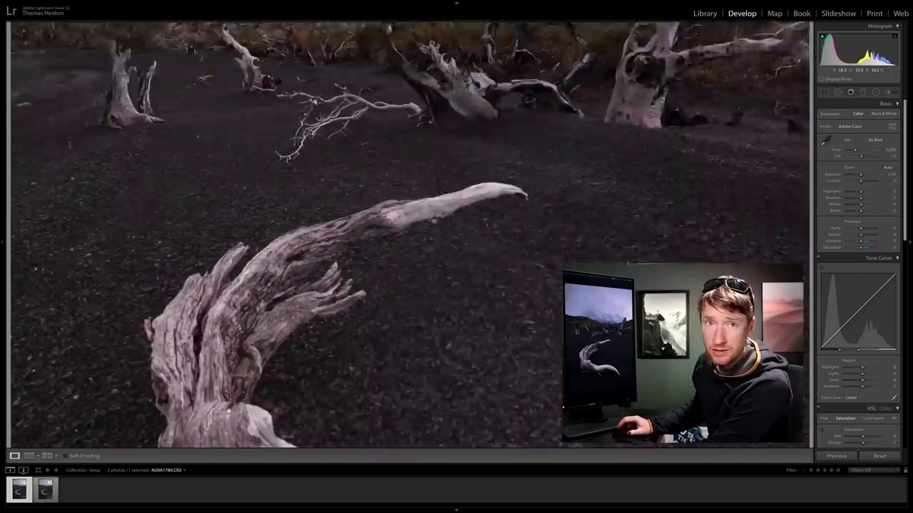
drag(229, 447, 228, 411)
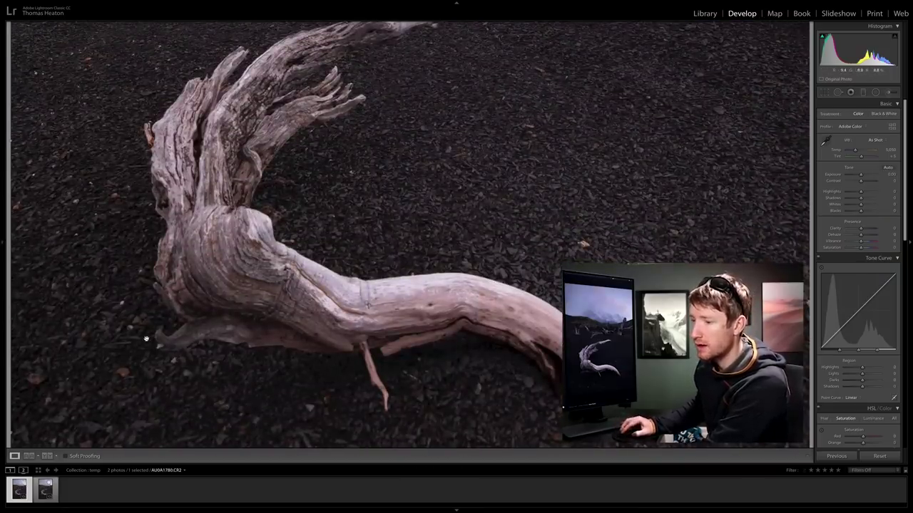
click(47, 492)
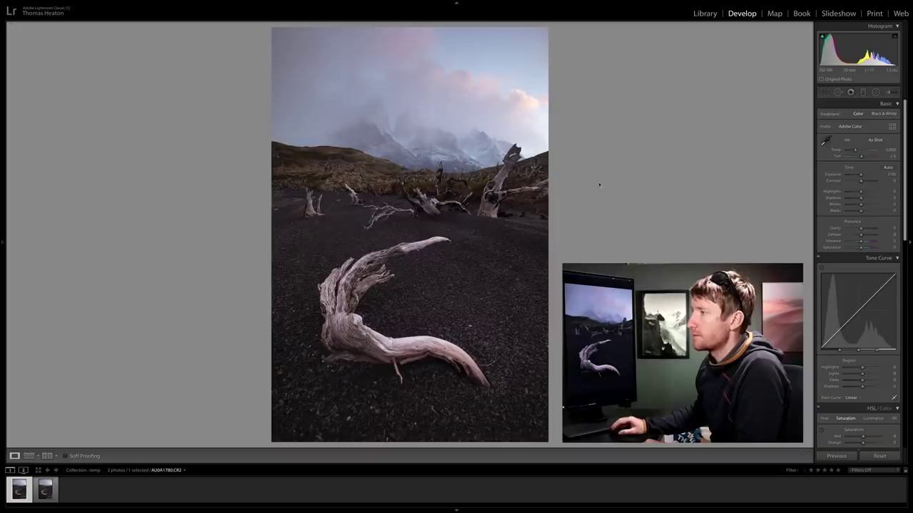
Step: Zoom to 1:1 on the clouds, return to Fit, then zoom on the mountains and dead trees
click(480, 88)
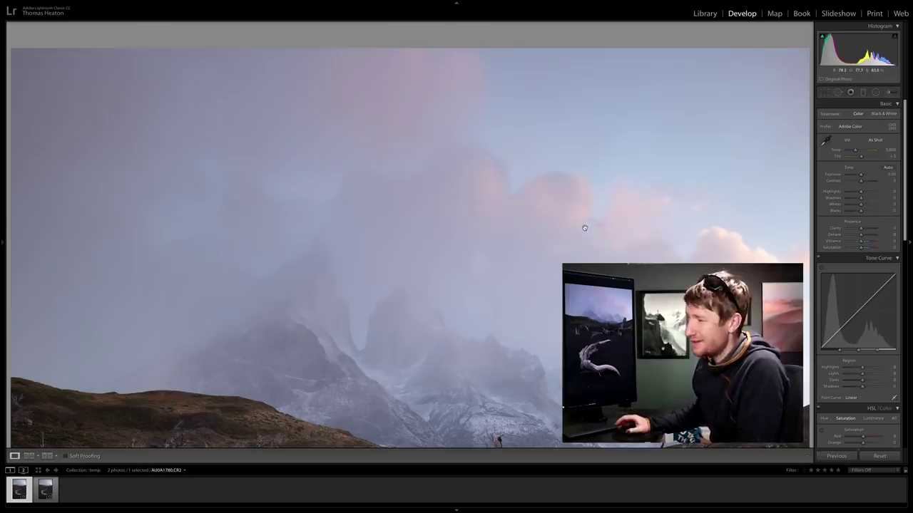
click(586, 229)
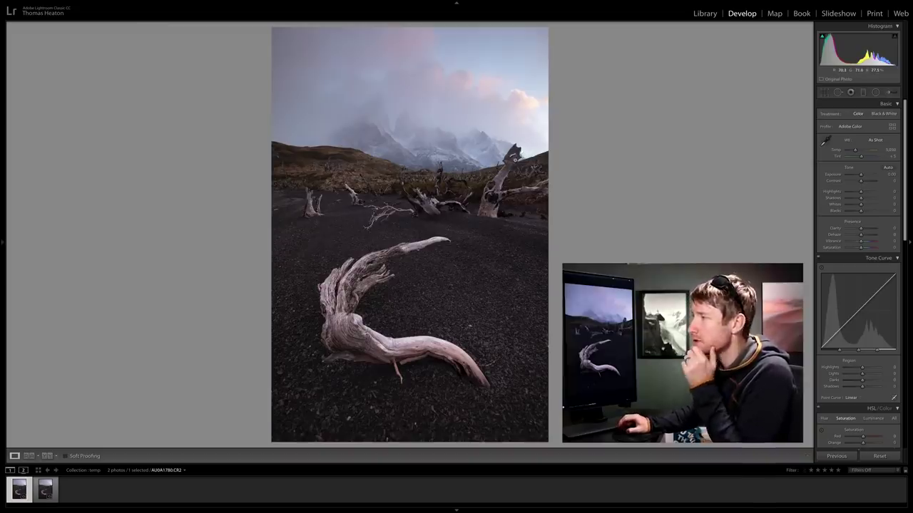
click(515, 158)
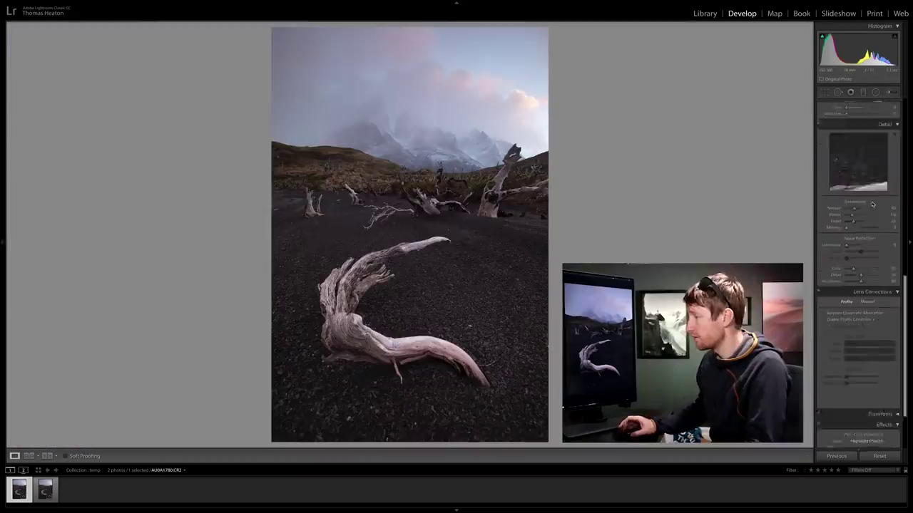
Step: Enable lens profile corrections for the Canon lens in the Lens Corrections Profile tab
scroll(856, 214, down, 3)
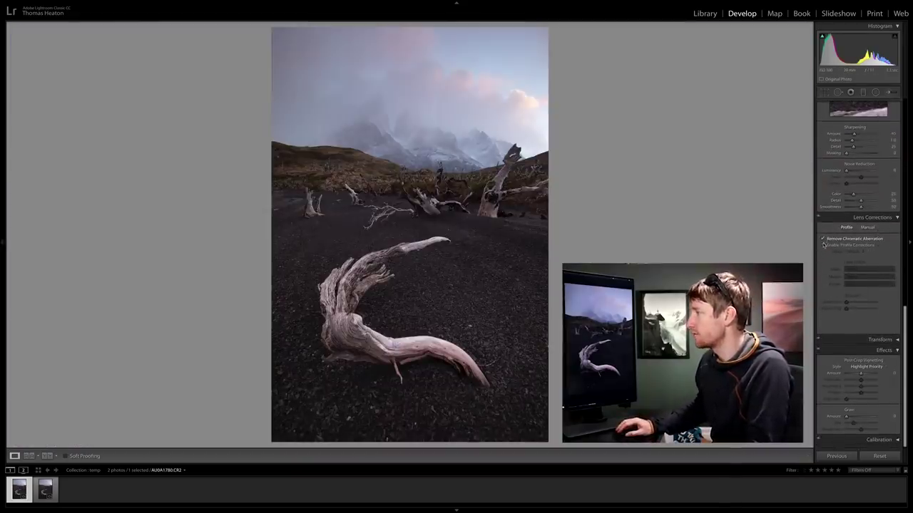
click(824, 245)
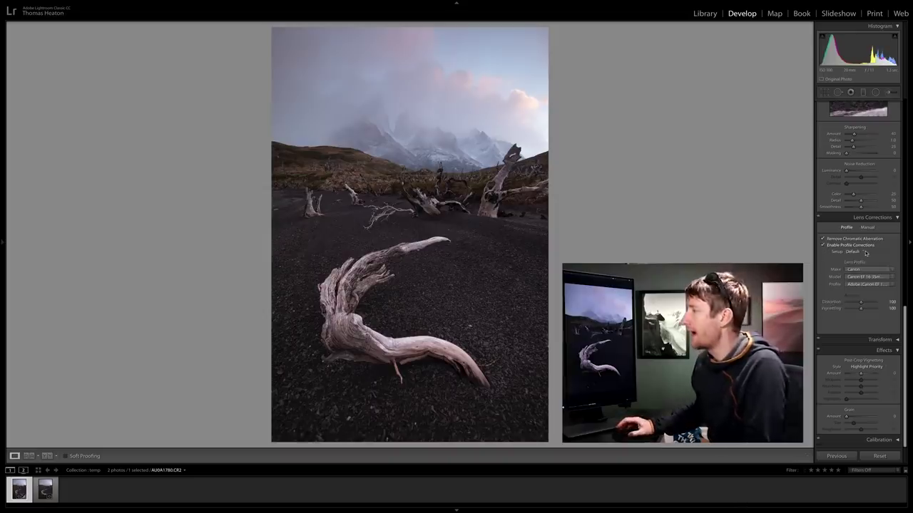
scroll(864, 254, up, 10)
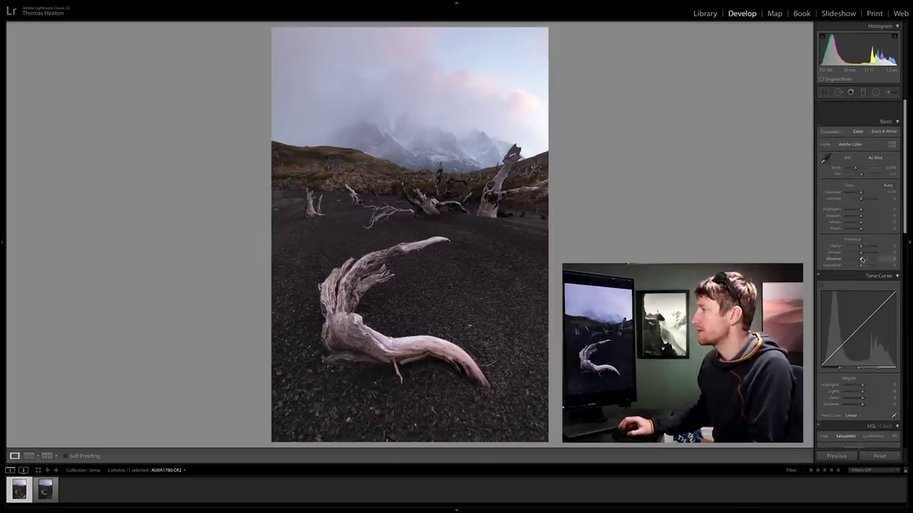
Step: Crop to a 4x5 / 8x10 aspect ratio, nudge the photo into position, and apply the crop
click(825, 93)
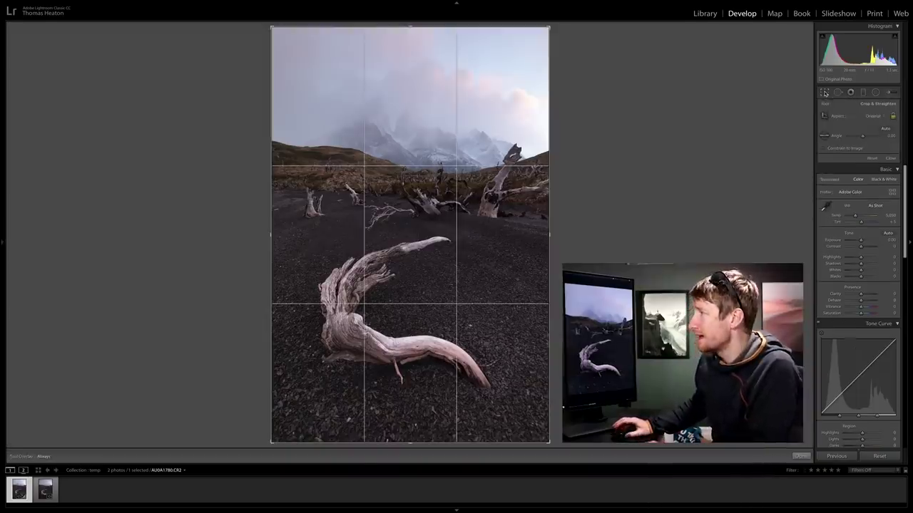
click(879, 116)
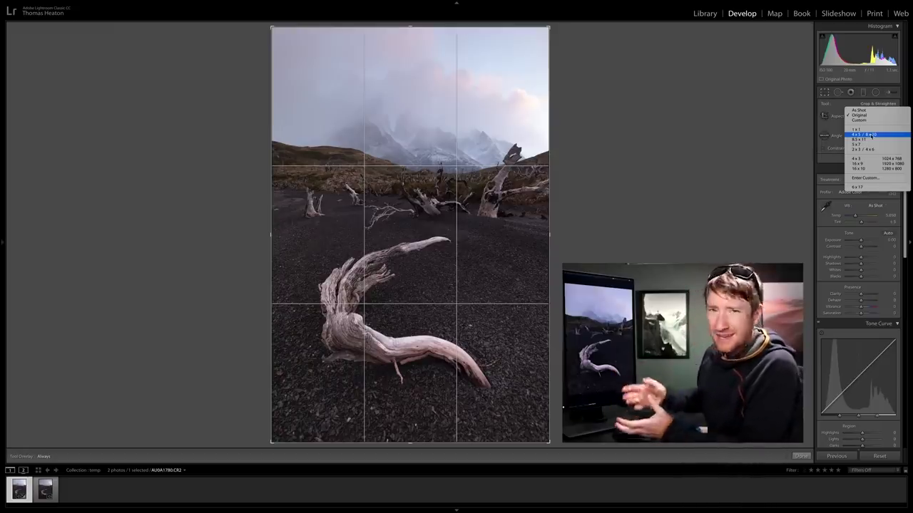
click(867, 135)
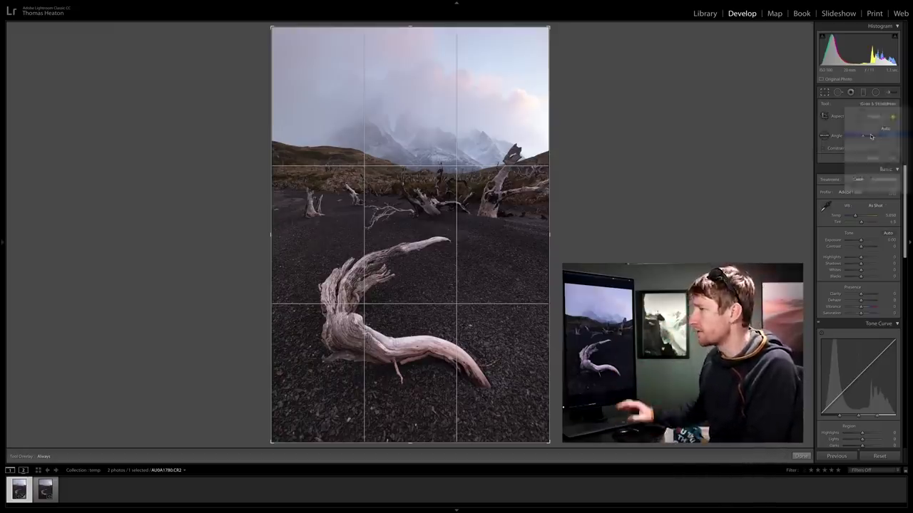
drag(485, 123, 484, 126)
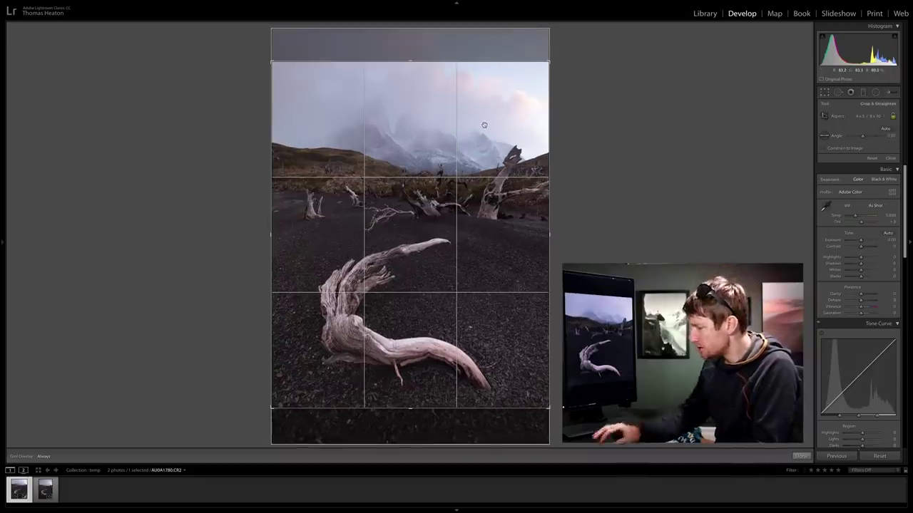
key(Return)
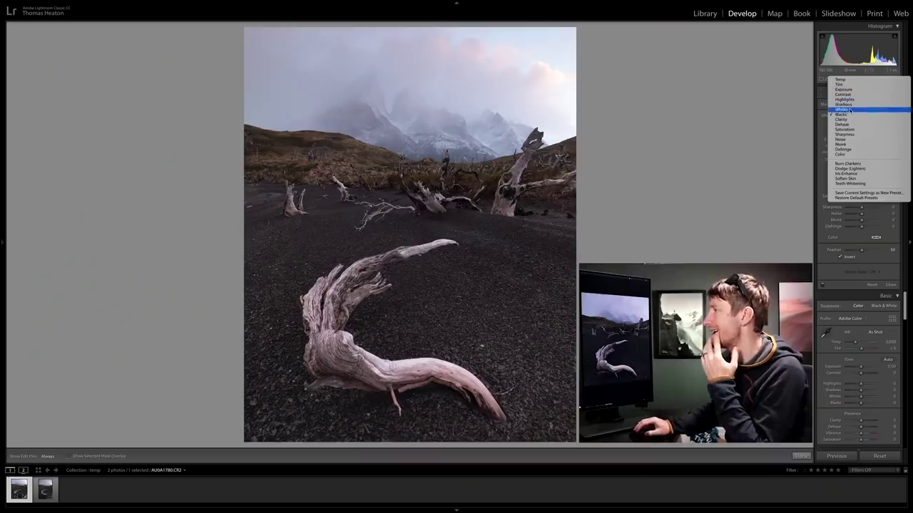
Step: Draw a Clarity-preset radial filter ellipse, rotated and shaped over the misty peaks
click(847, 119)
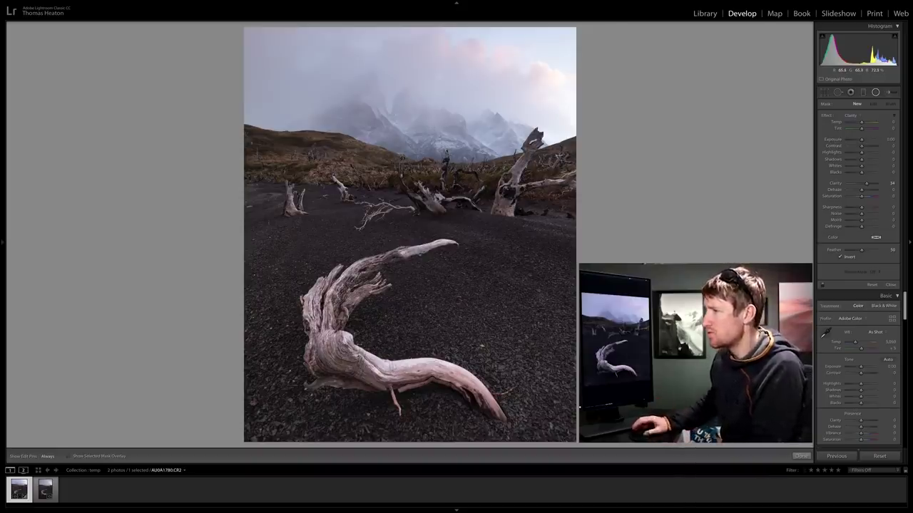
drag(397, 92, 522, 158)
drag(526, 91, 529, 105)
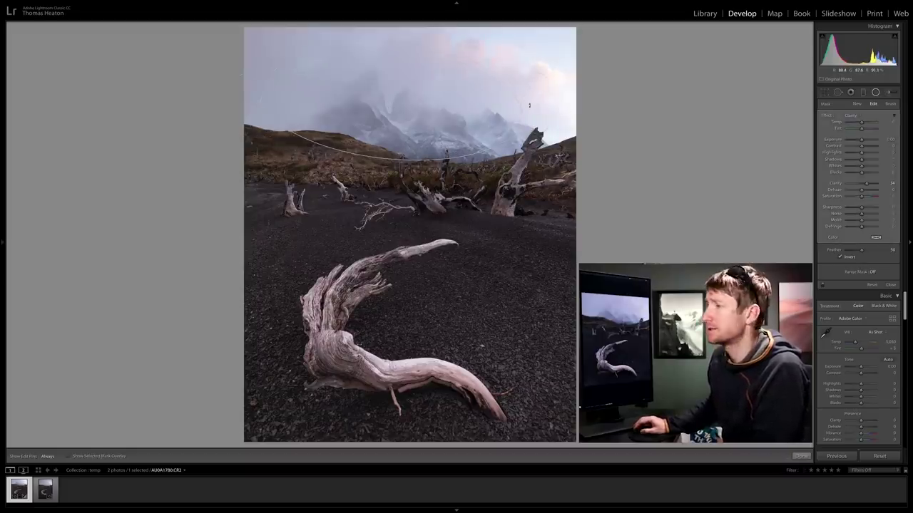
drag(385, 105, 421, 112)
drag(290, 99, 417, 111)
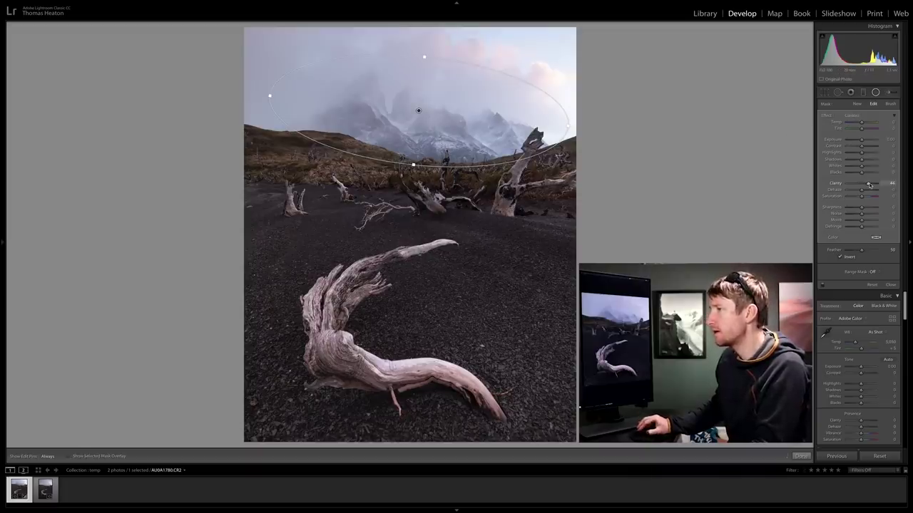
Step: Set the radial filter's Clarity to about 48, Contrast to 21 and Whites to about 8
drag(869, 184, 867, 185)
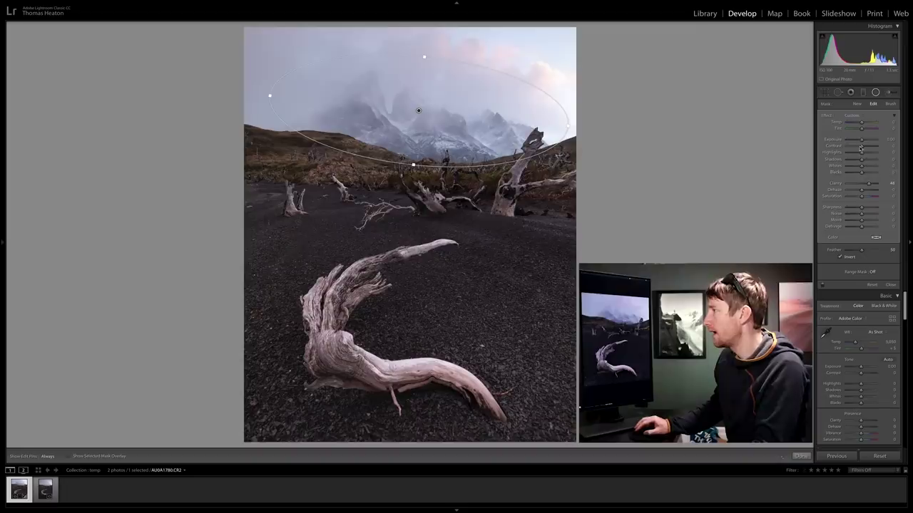
drag(861, 147, 858, 175)
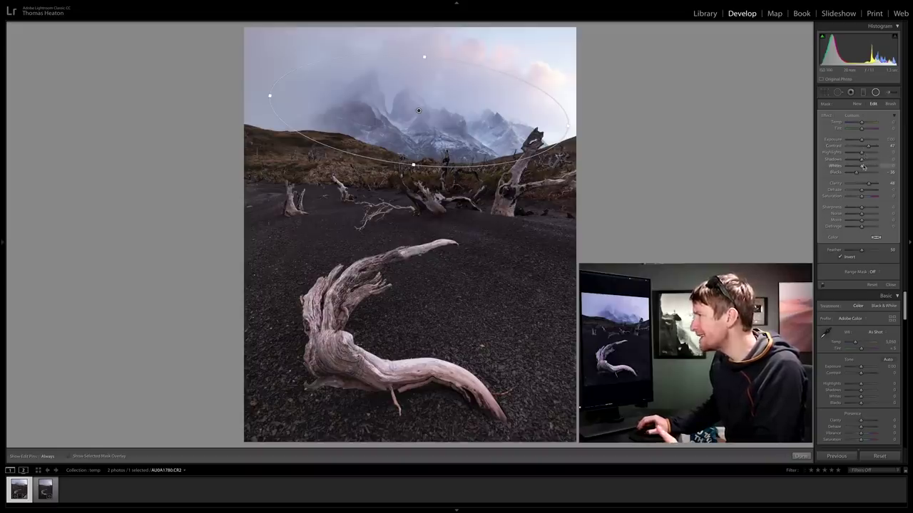
drag(863, 166, 863, 168)
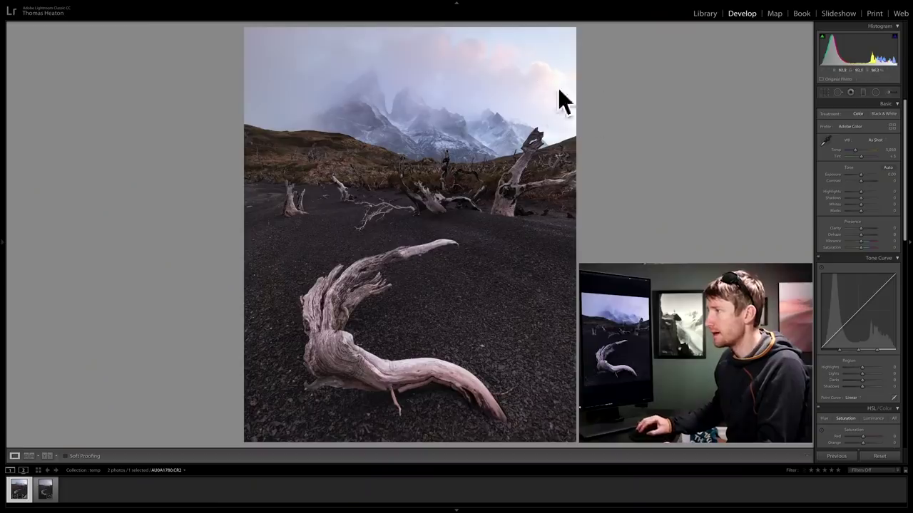
Step: Add a Highlights-preset radial filter ellipse over the pink clouds in the upper right
click(875, 92)
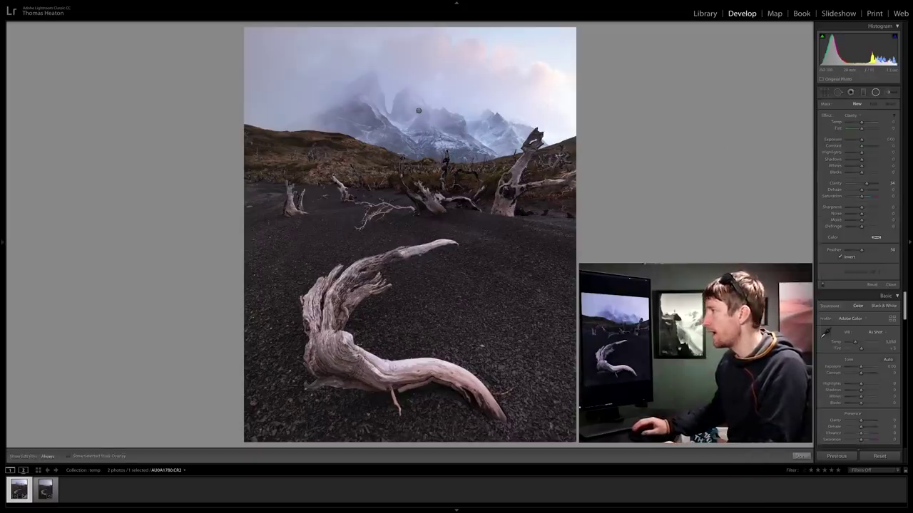
click(861, 115)
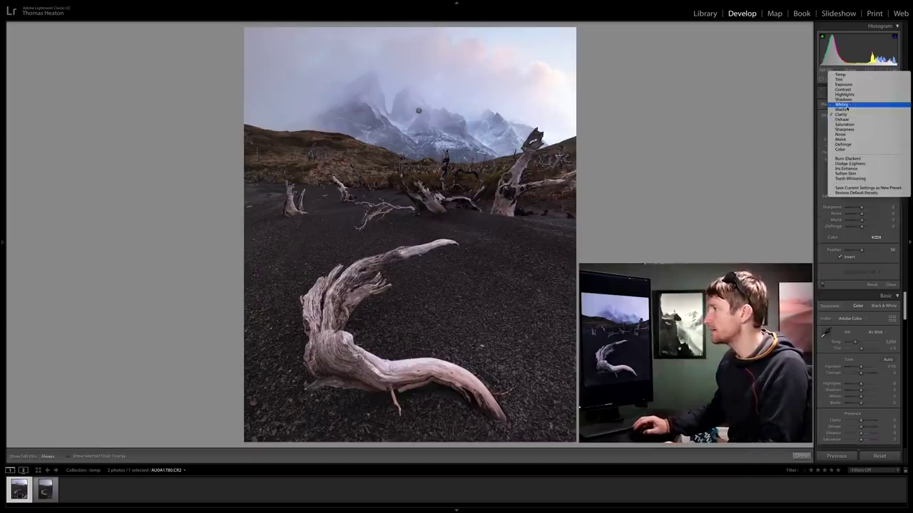
click(844, 94)
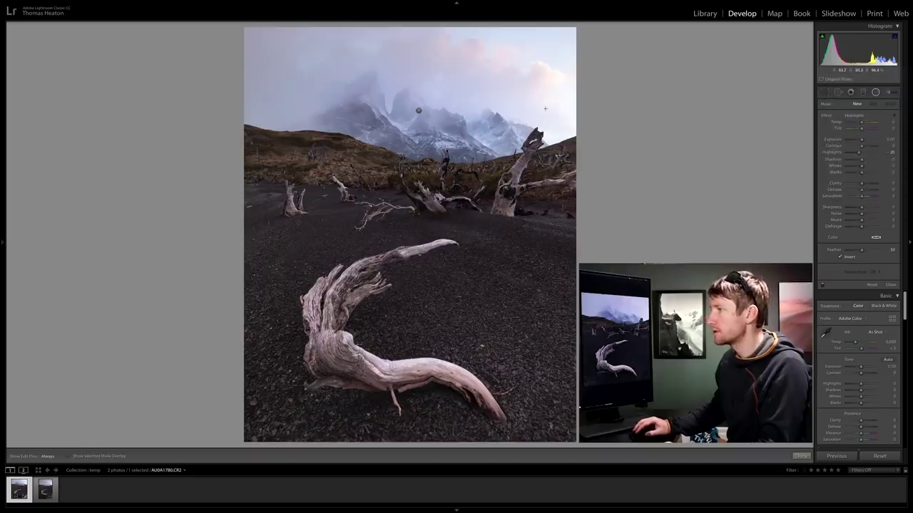
drag(552, 112, 615, 149)
drag(553, 74, 552, 61)
drag(551, 96, 552, 91)
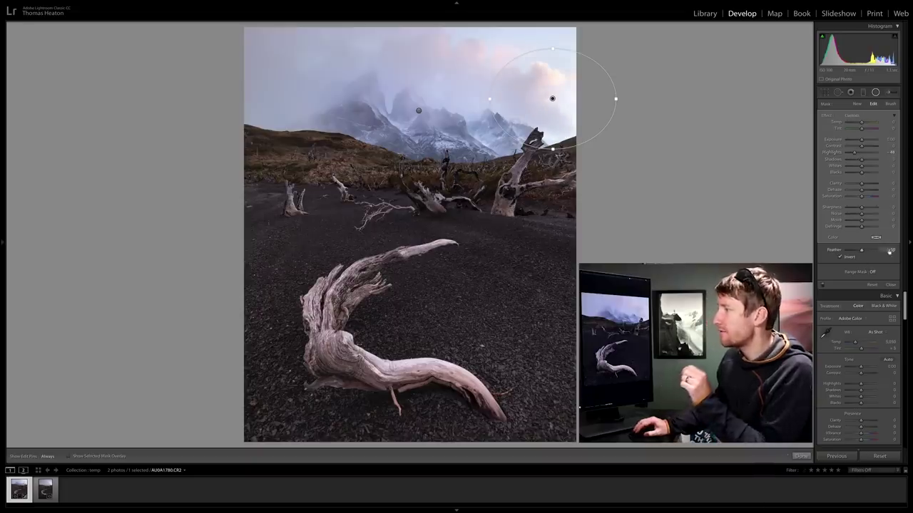
Step: Restrict the cloud filter with a Luminance range mask and finish the radial filter
click(873, 275)
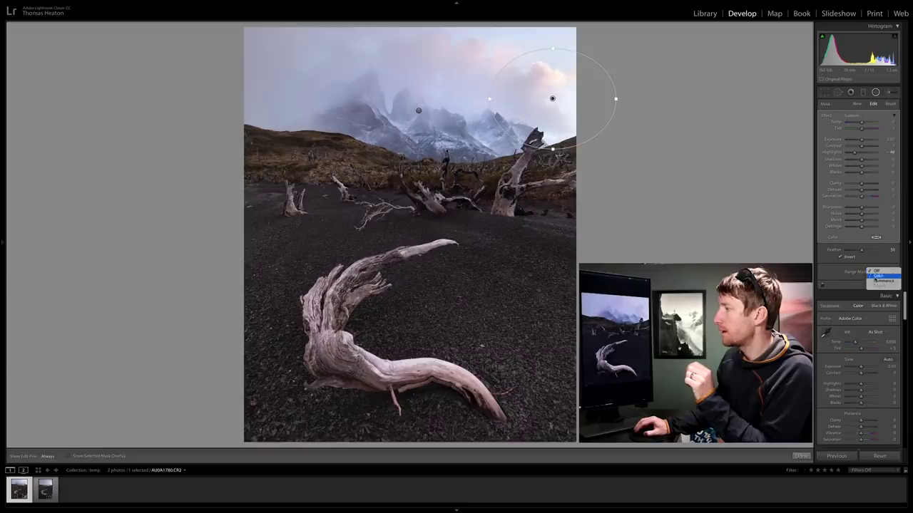
click(878, 283)
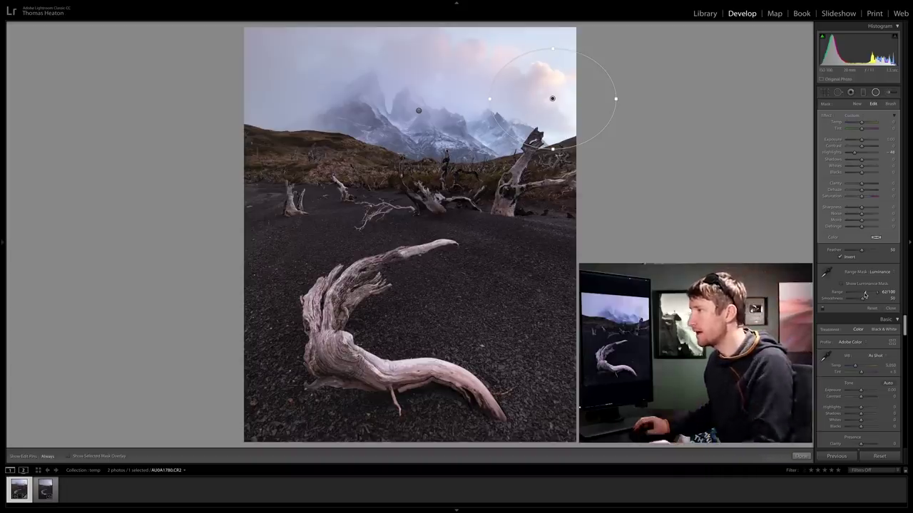
key(shift+m)
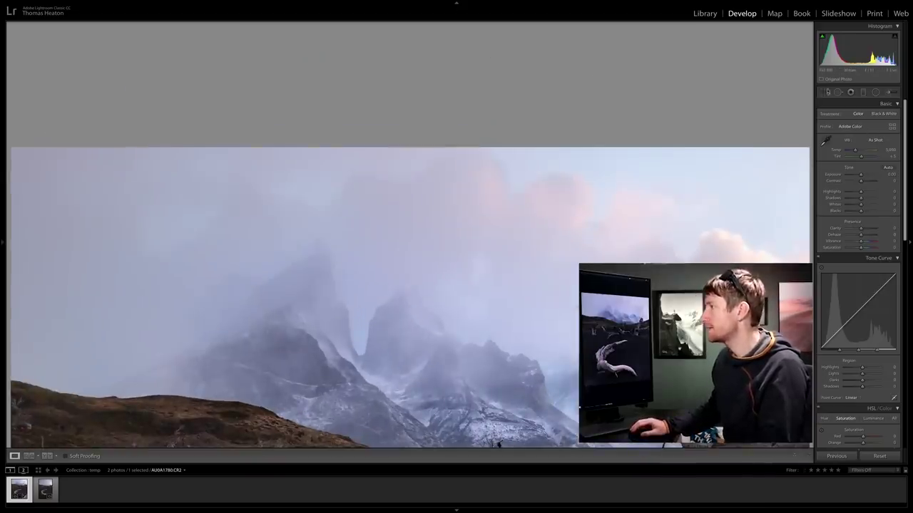
Step: Heal the small sky blemish right of the mountains, then return to the Fit view
click(840, 93)
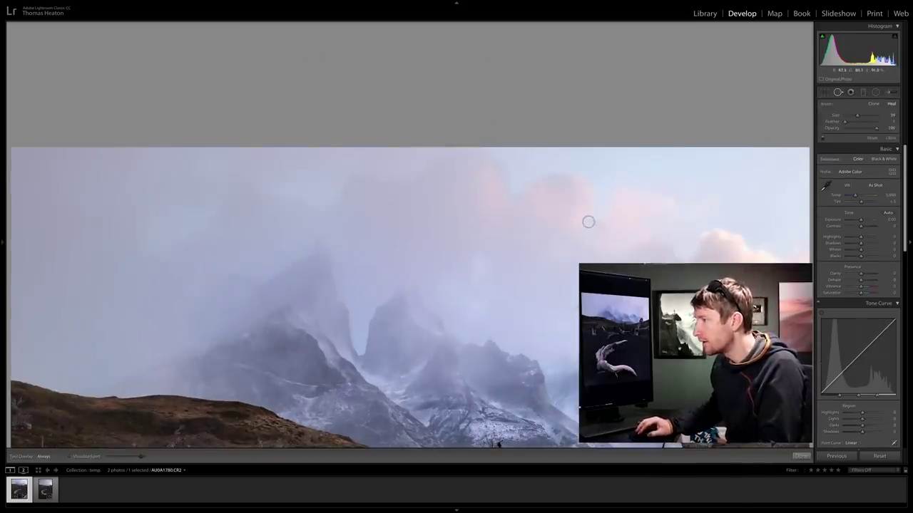
drag(586, 222, 608, 231)
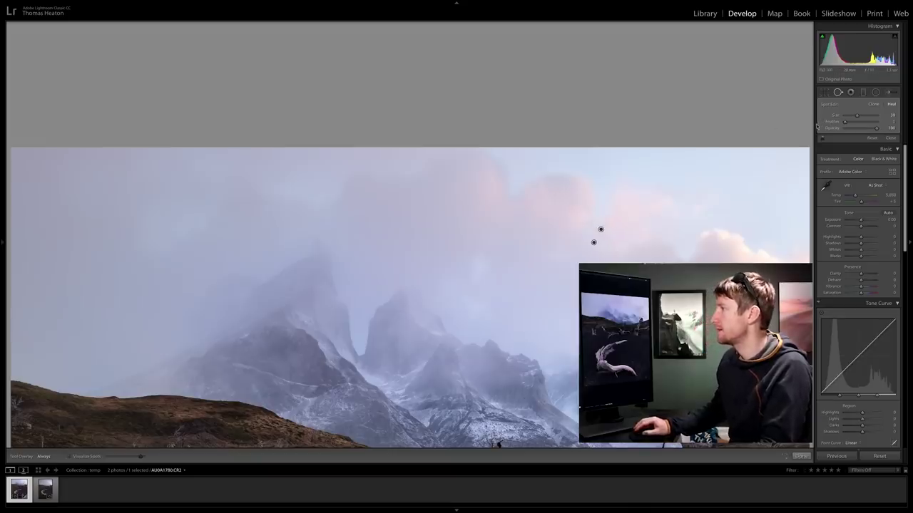
key(q)
click(696, 189)
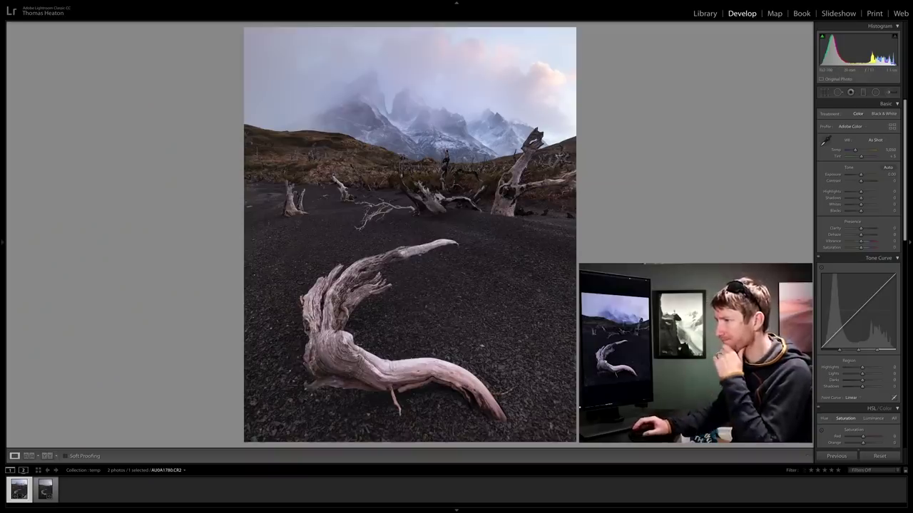
Step: Lay a graduated filter across the sand near the horizon, tilted to follow the sloping ground
click(863, 92)
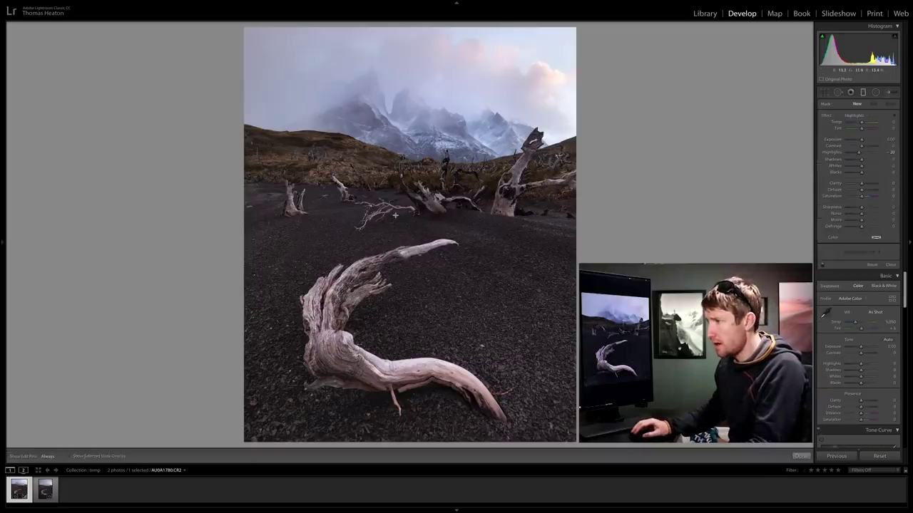
drag(403, 209, 403, 189)
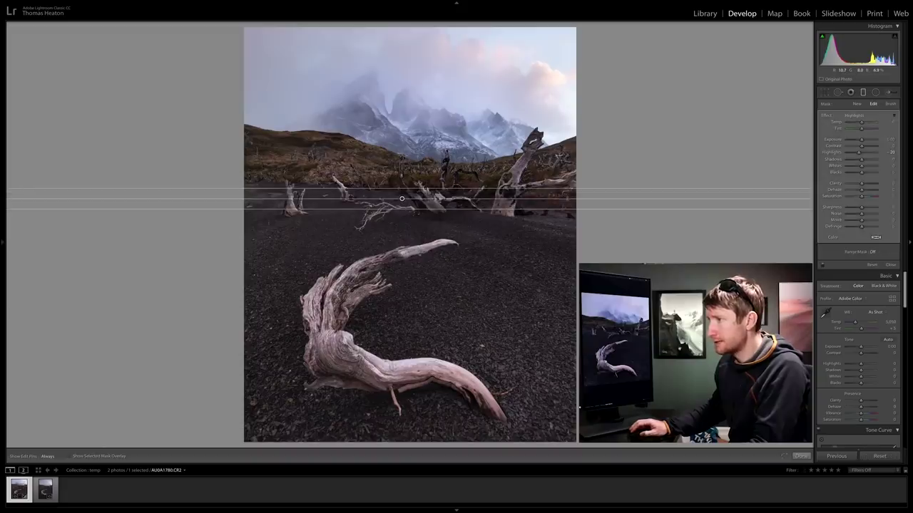
drag(642, 198, 642, 212)
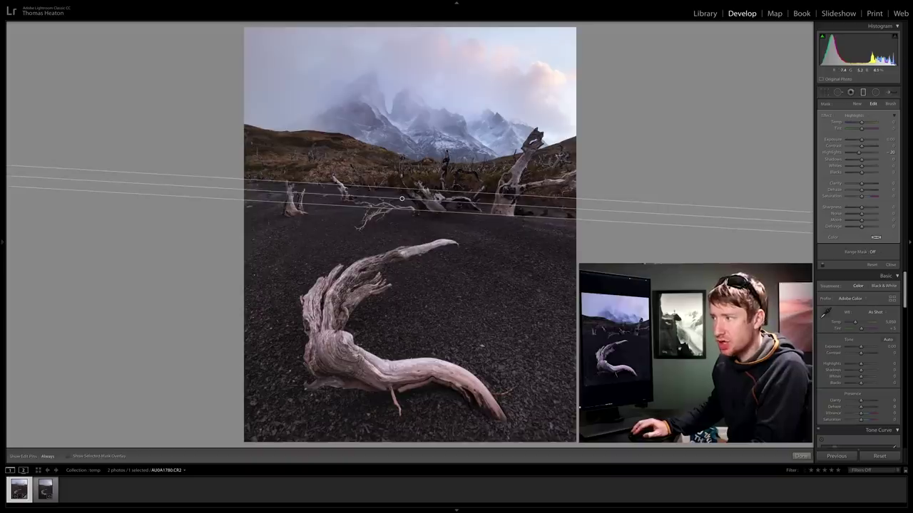
drag(411, 189, 411, 186)
Step: Reset the gradient's Highlights, lower Blacks, raise Whites to 27, and nudge it up
double_click(831, 151)
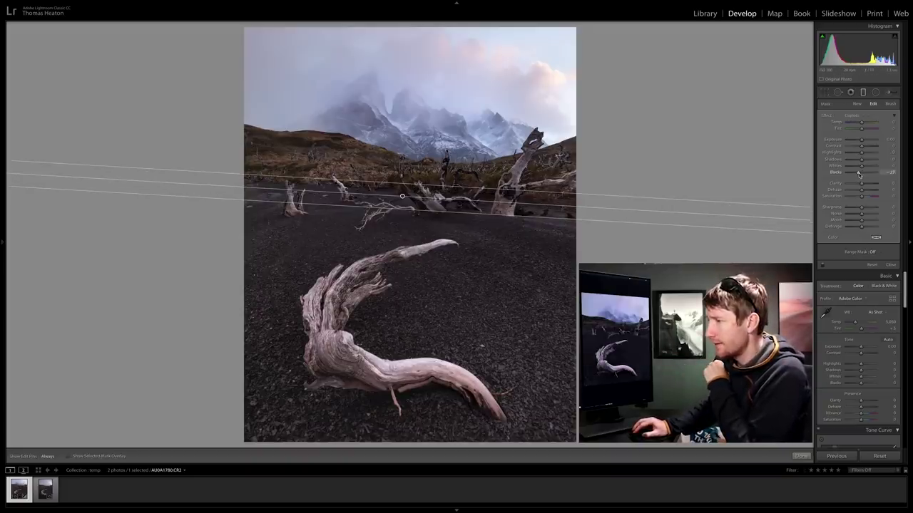
drag(859, 174, 859, 174)
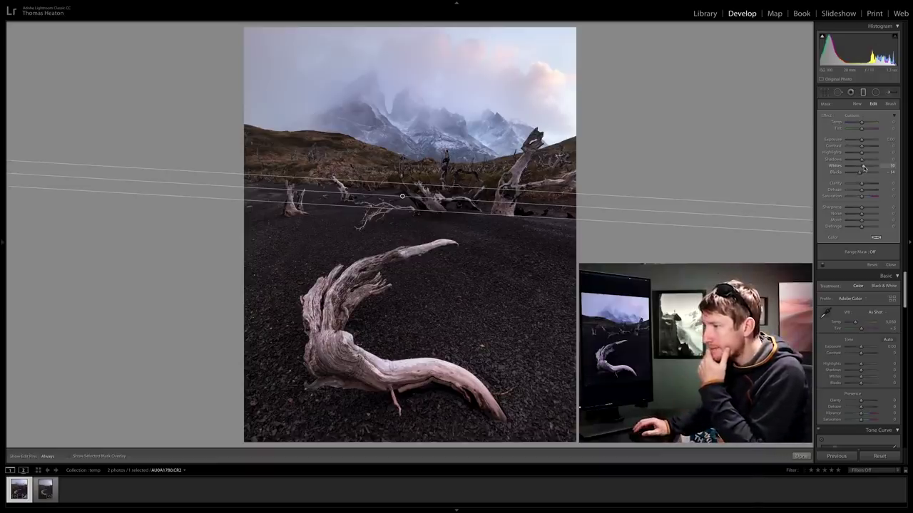
drag(864, 167, 867, 167)
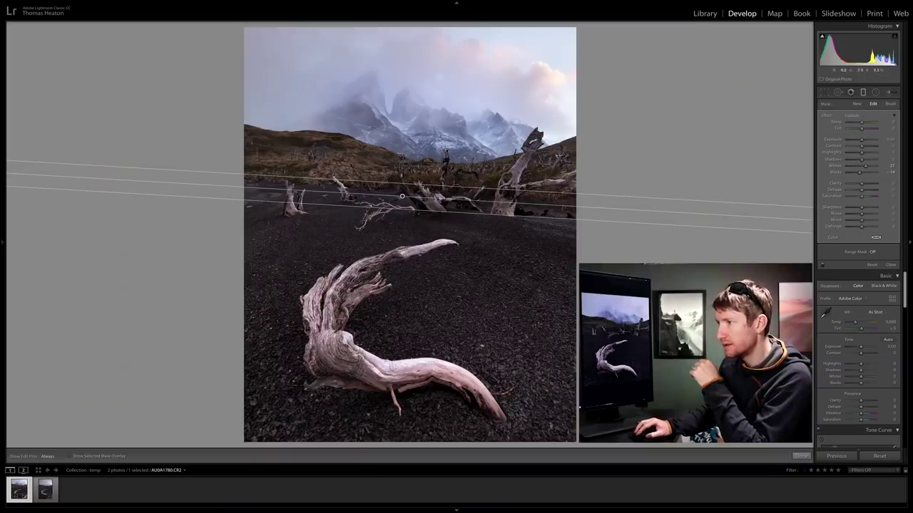
drag(402, 196, 402, 191)
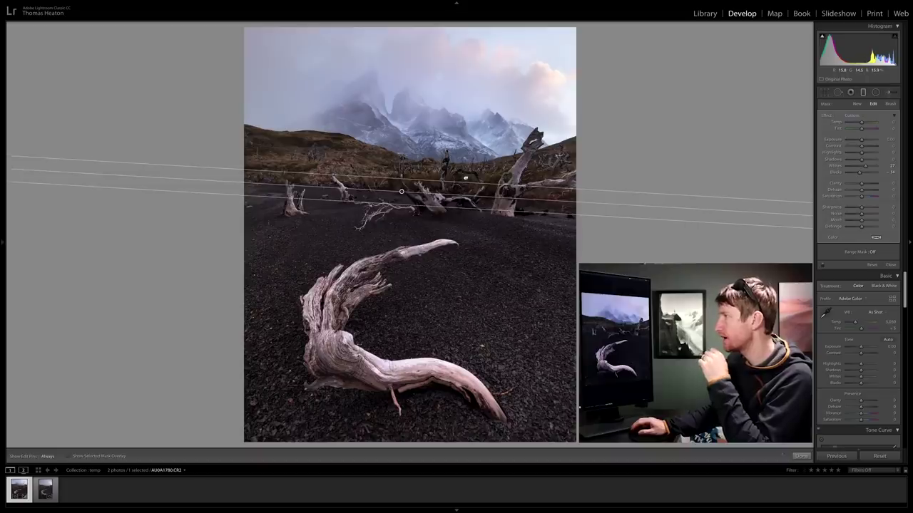
click(863, 93)
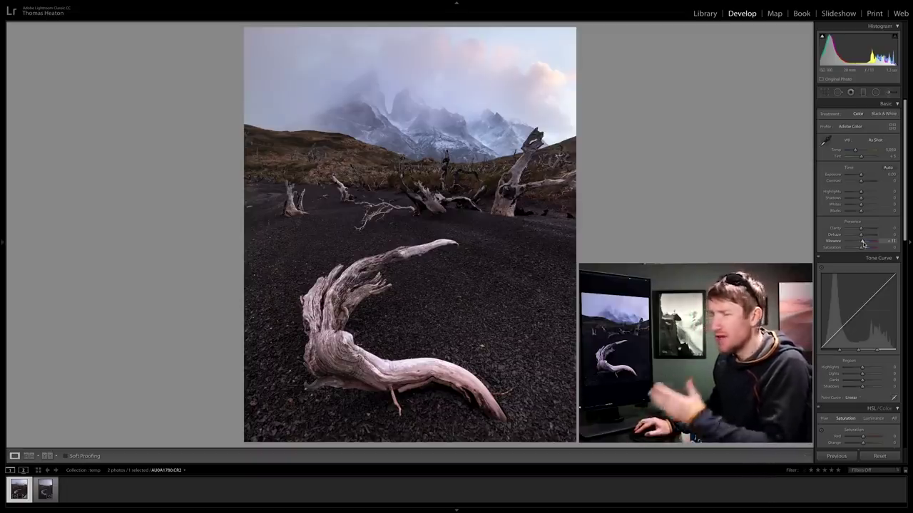
Step: Raise global Vibrance to +18 and give the sand gradient Highlights +34 and Whites +45
drag(862, 242, 864, 242)
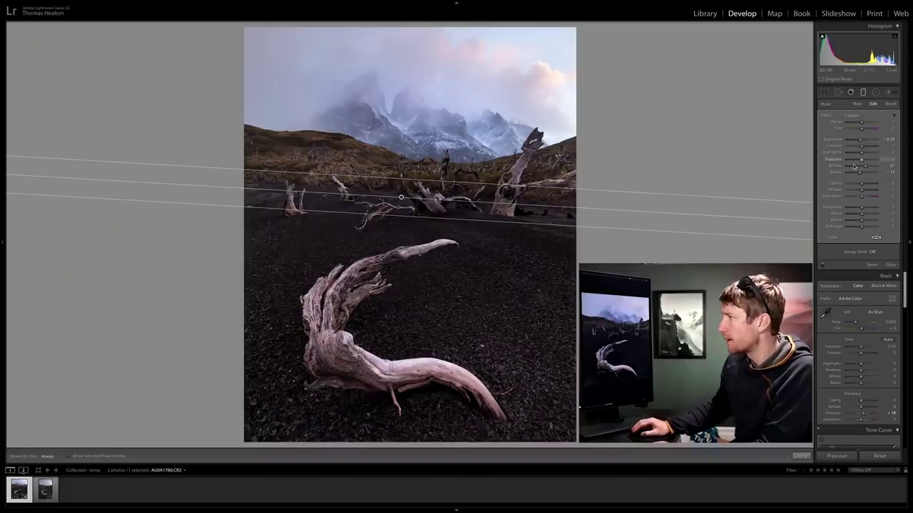
drag(865, 154, 865, 154)
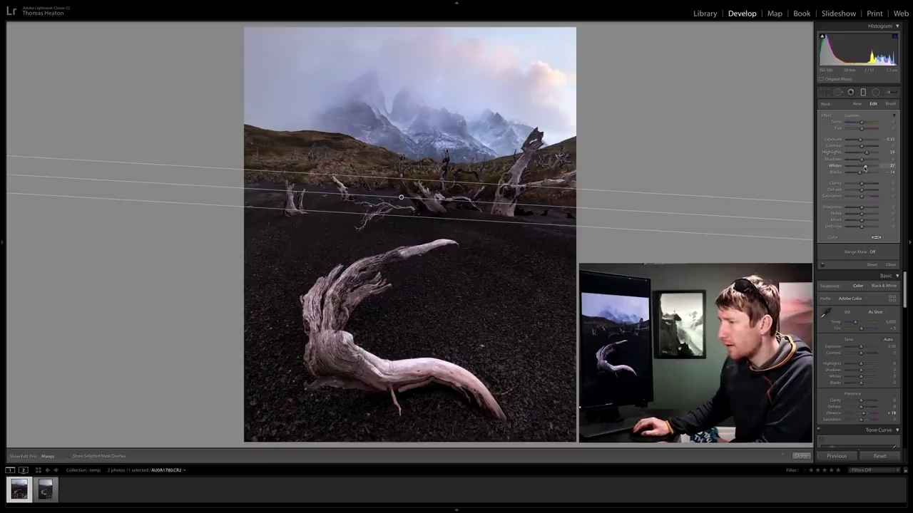
drag(867, 167, 868, 167)
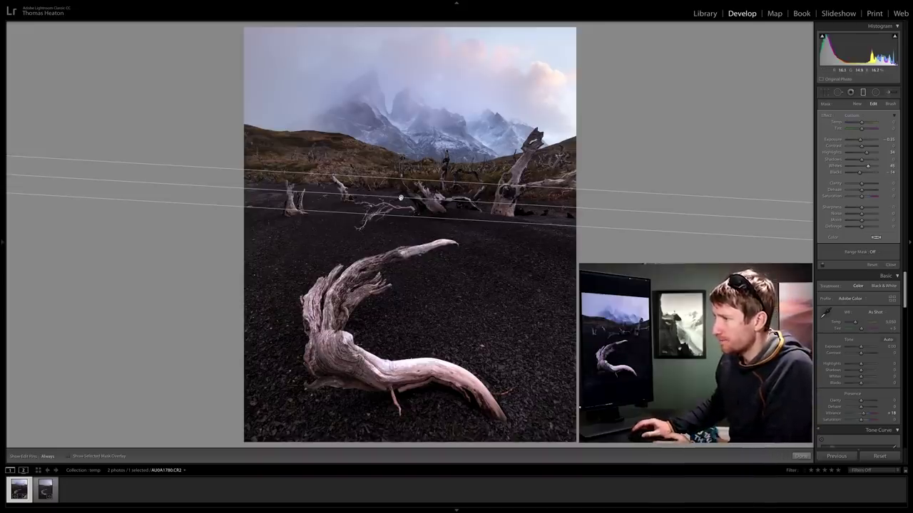
drag(401, 197, 401, 191)
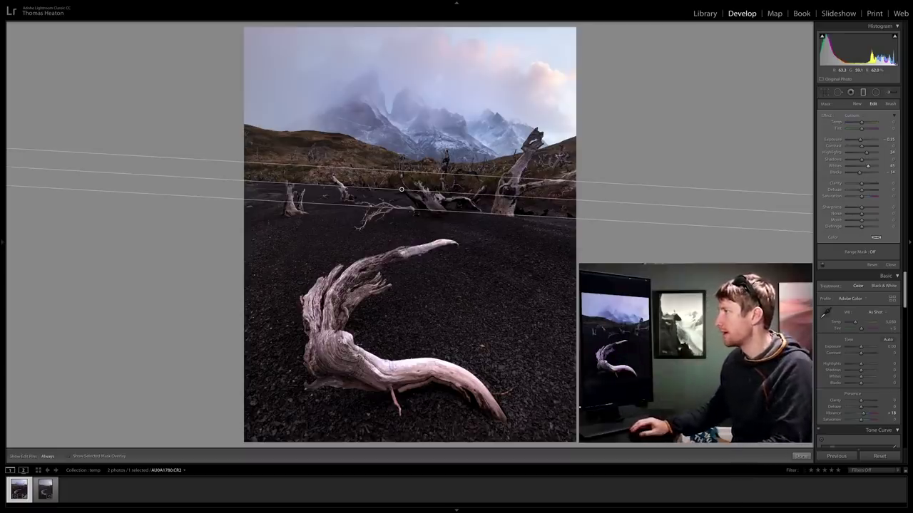
Step: Zoom out in the Navigator and apply a post-crop vignette with Amount −7
click(863, 95)
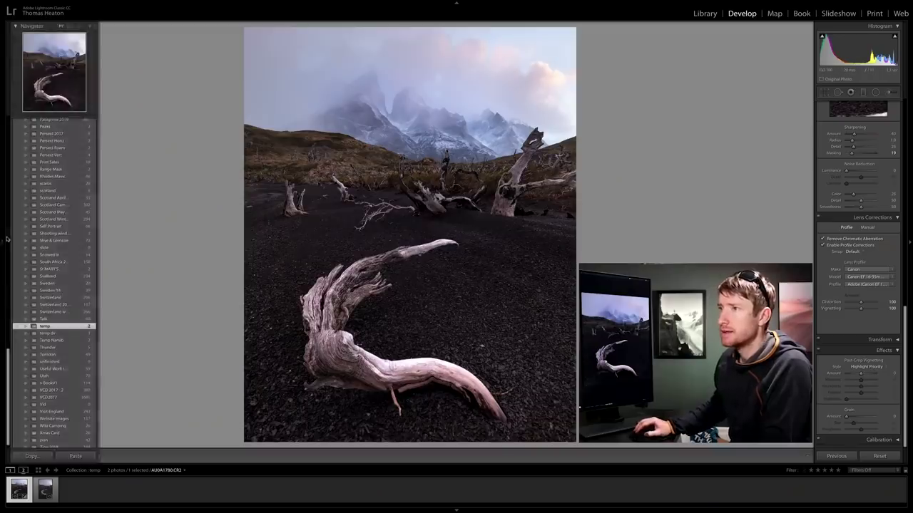
click(89, 27)
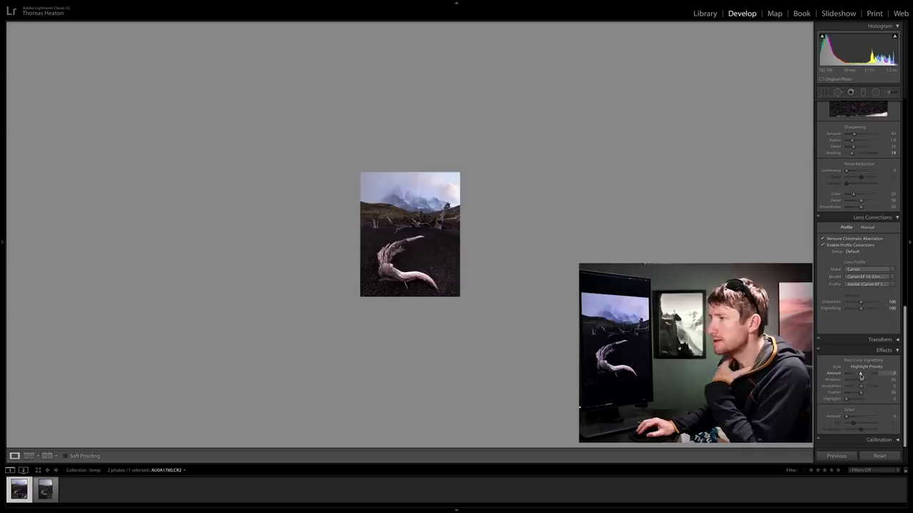
drag(861, 376, 860, 376)
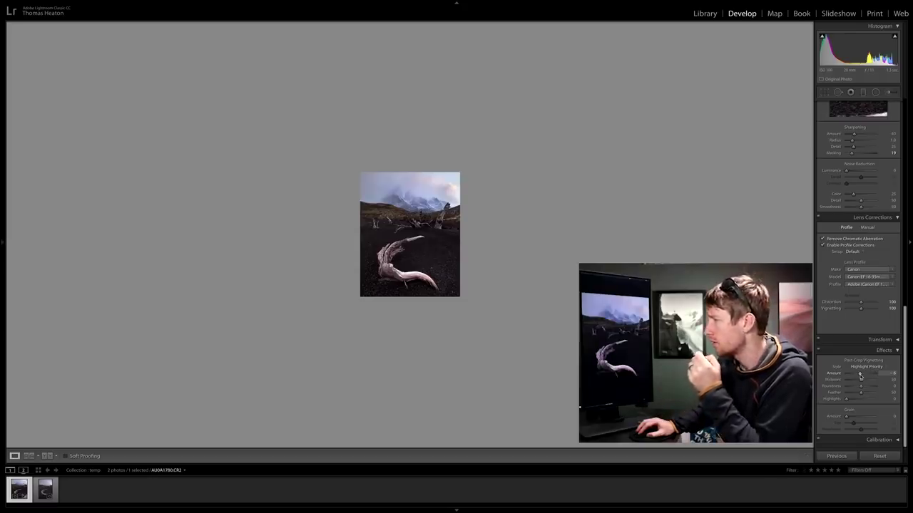
drag(860, 376, 860, 376)
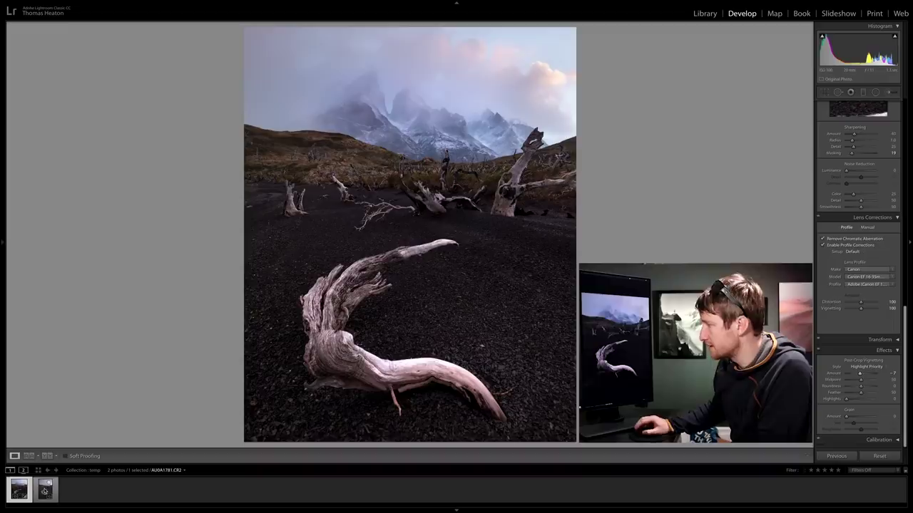
Step: Select both filmstrip photos and synchronize the edits to the second frame
shift+click(44, 491)
click(840, 456)
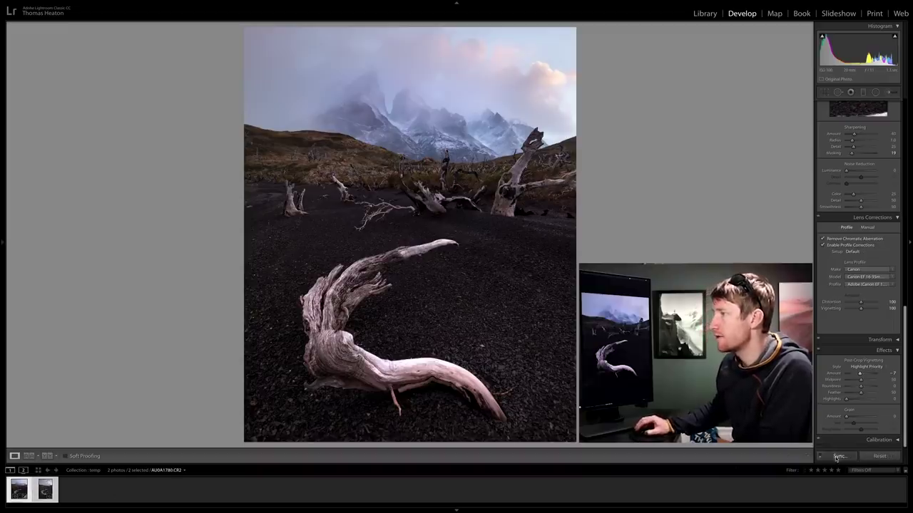
click(568, 244)
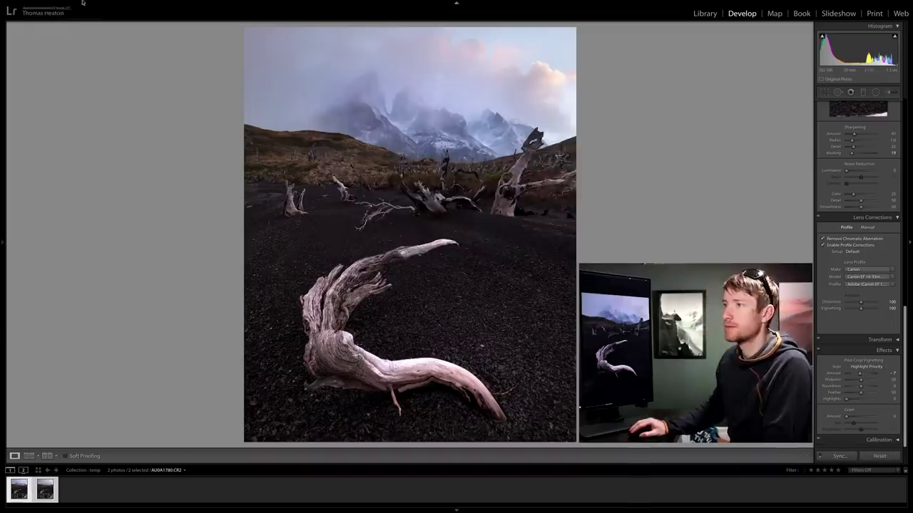
Step: Open both photos as layers in Photoshop via Photo > Edit In
click(112, 4)
mouse_move(143, 42)
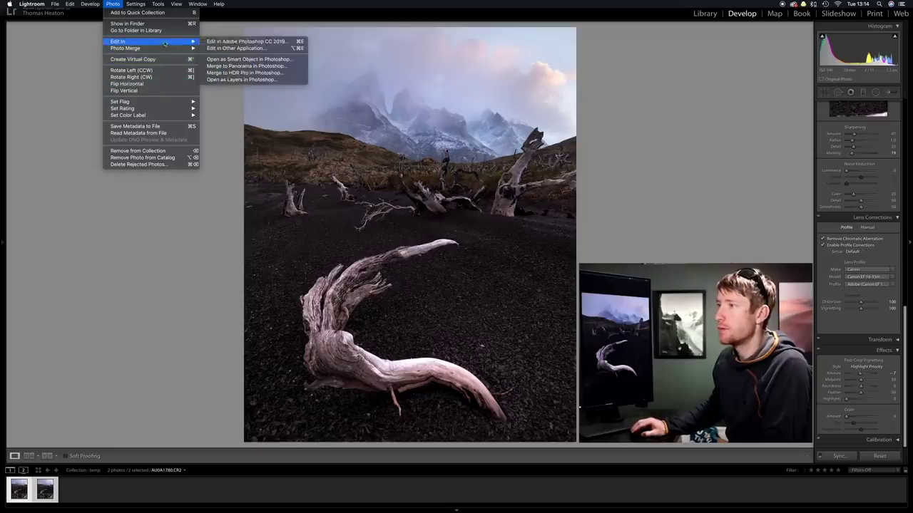
click(255, 74)
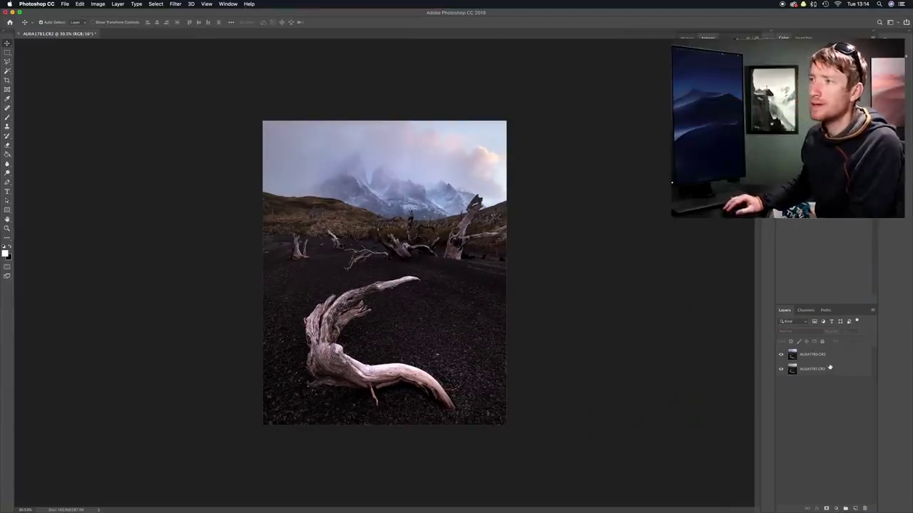
Step: Select both driftwood exposure layers and auto-align them
click(829, 367)
shift+click(829, 356)
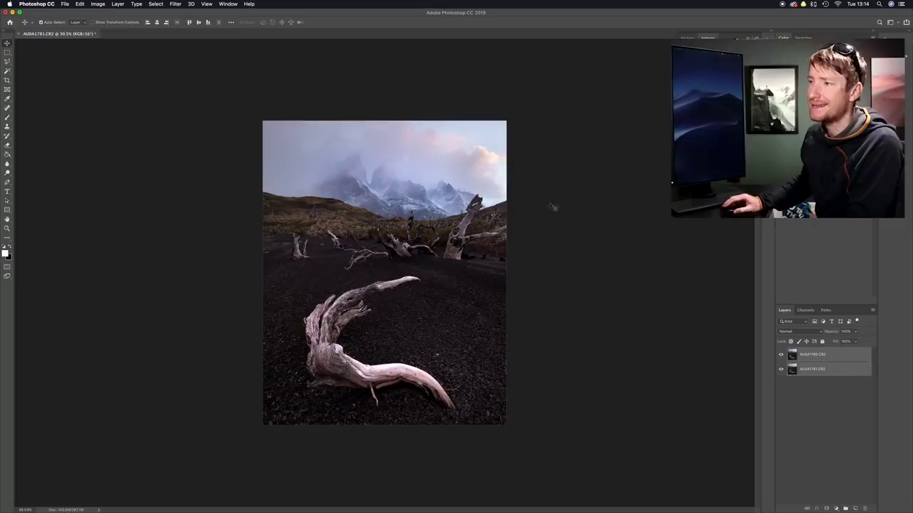
click(80, 4)
click(100, 176)
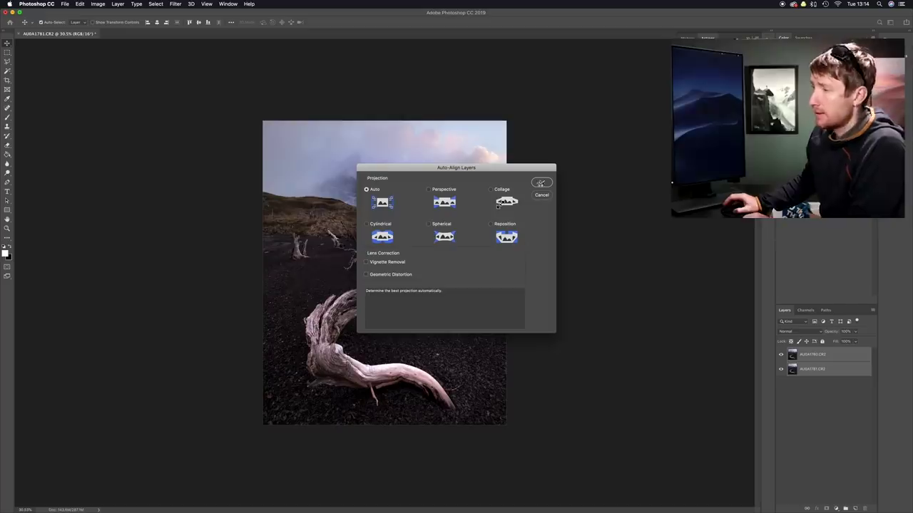
click(540, 183)
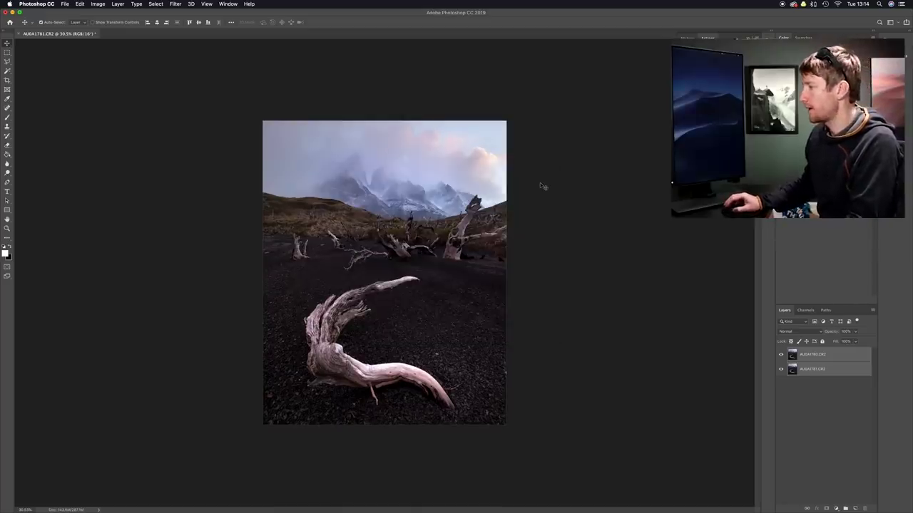
Step: Select the AU0A1780.CR2 layer, fit the photo on screen and switch to the Brush tool
click(818, 360)
key(ctrl+0)
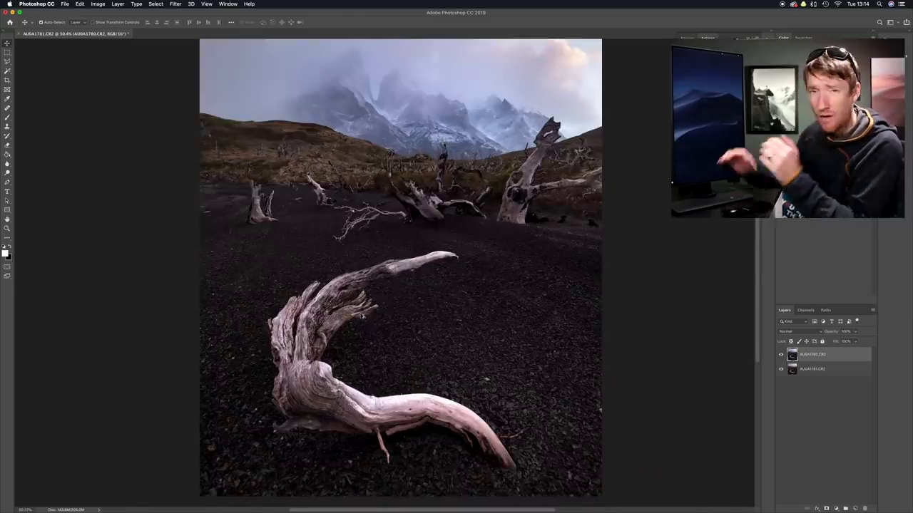
scroll(366, 307, up, 3)
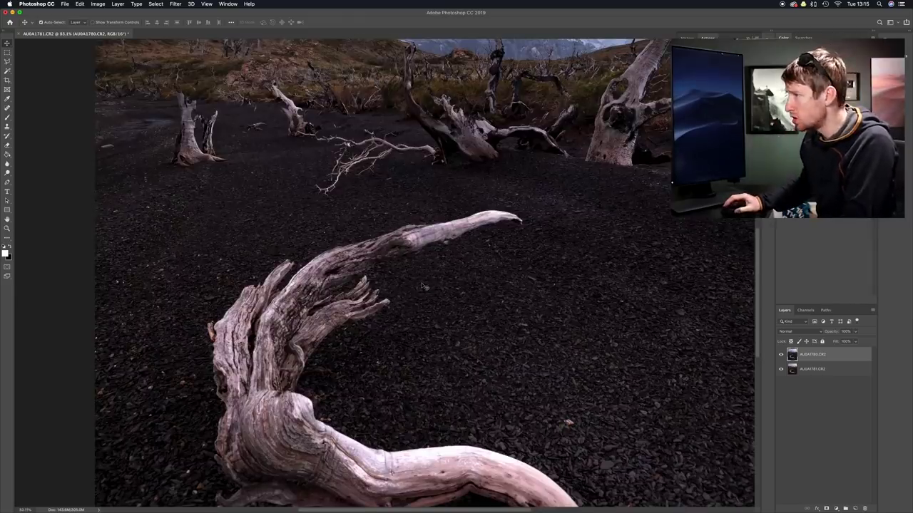
key(ctrl+0)
key(b)
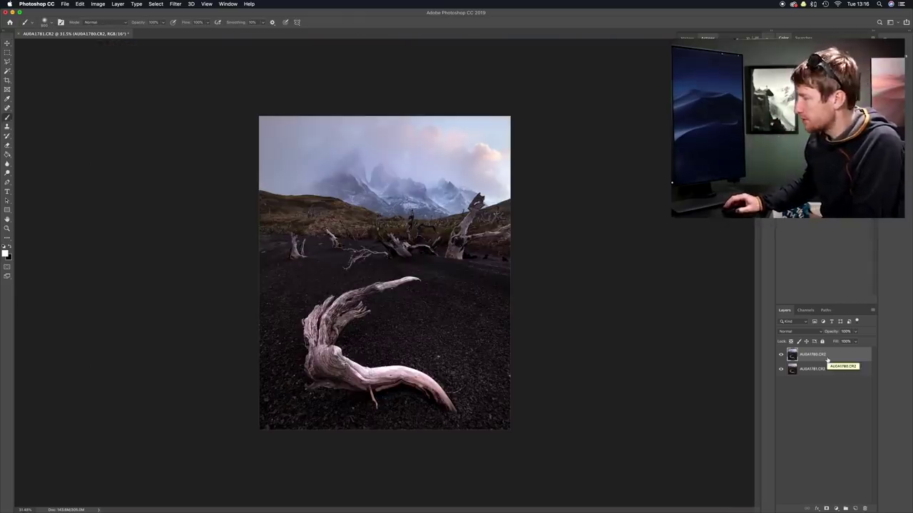
Step: Add a white layer mask to the top driftwood exposure and inspect it
click(825, 508)
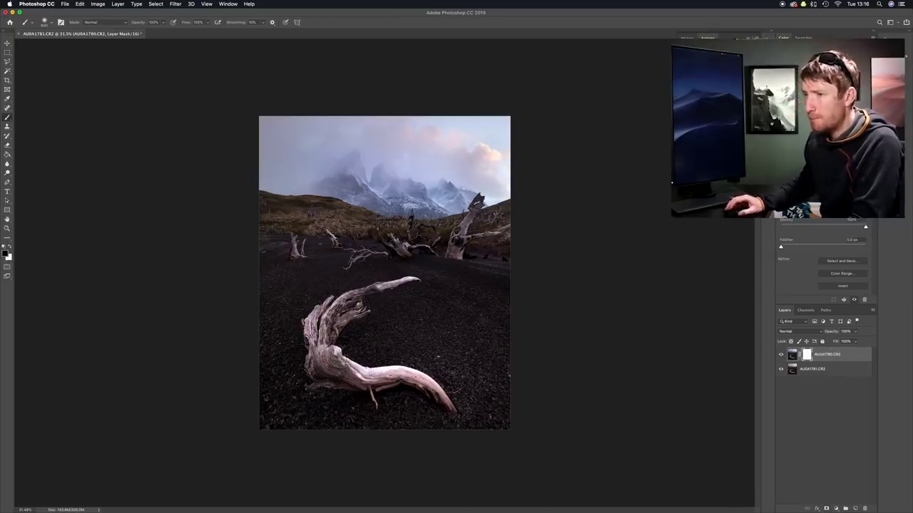
scroll(357, 307, up, 5)
scroll(357, 314, down, 2)
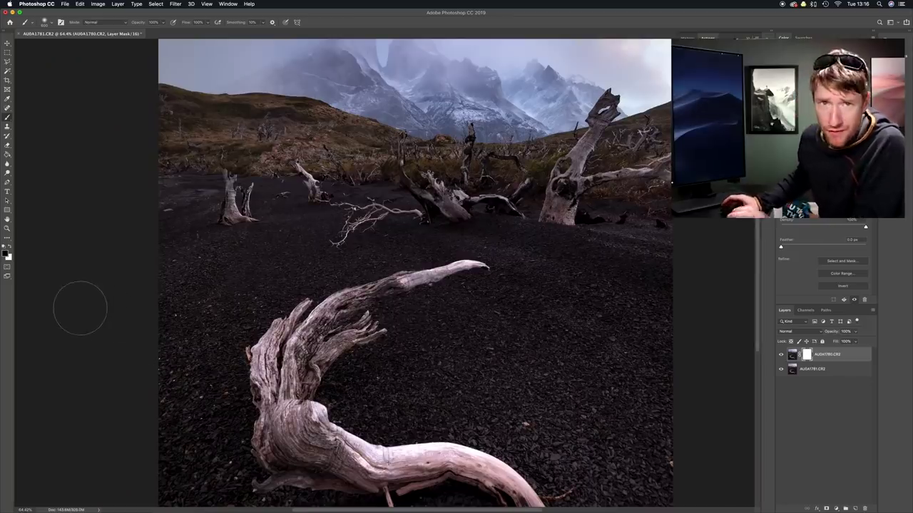
scroll(489, 278, up, 3)
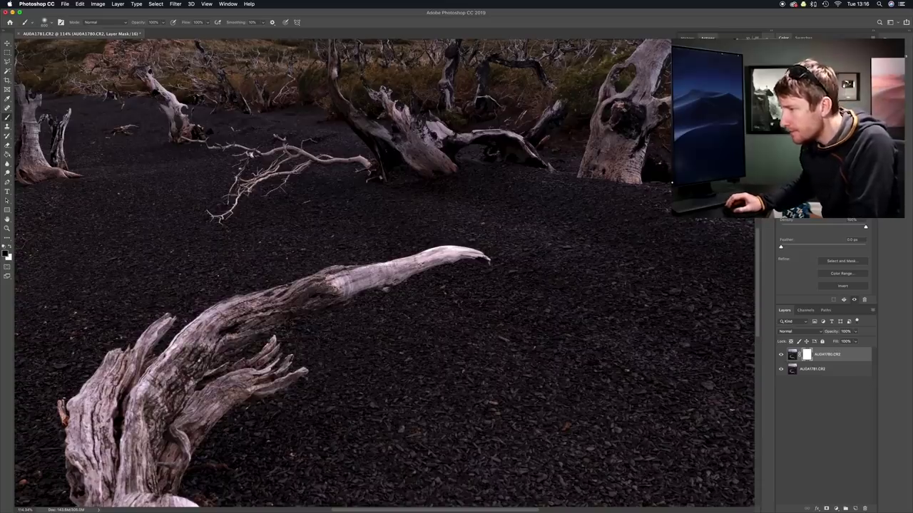
key(super+0)
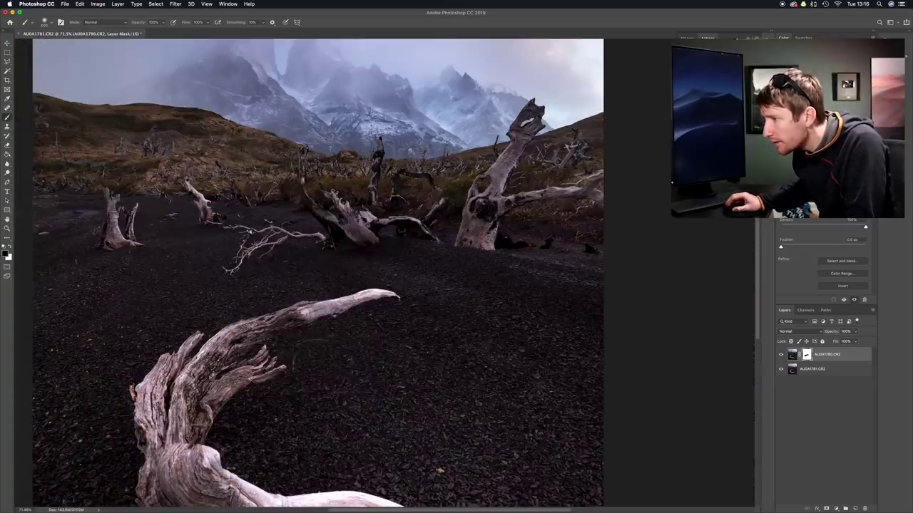
Step: Paint black on the mask across the frame to reveal the lower exposure's sharp areas, then flatten
scroll(360, 371, up, 5)
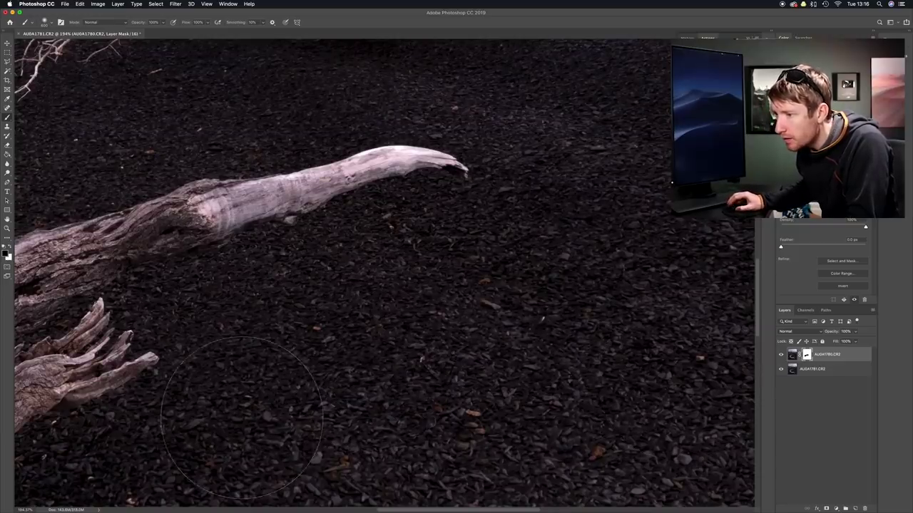
scroll(184, 399, down, 4)
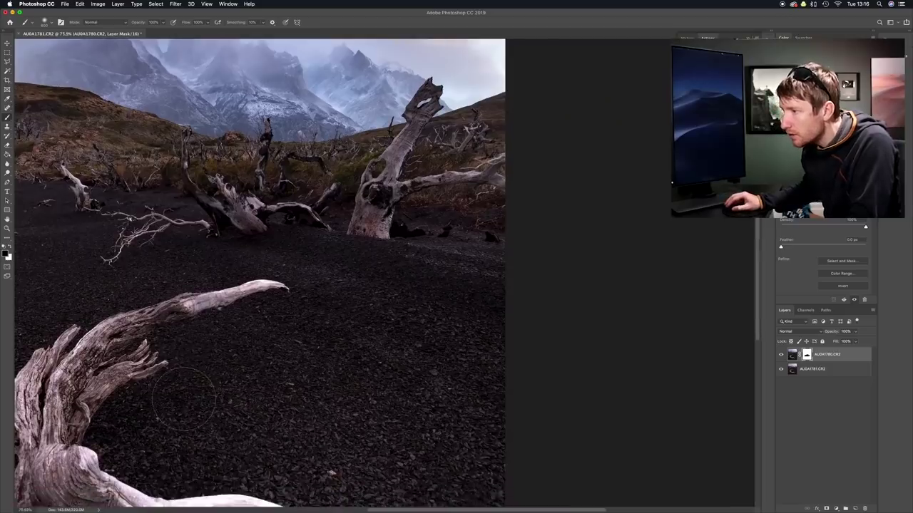
scroll(184, 400, down, 3)
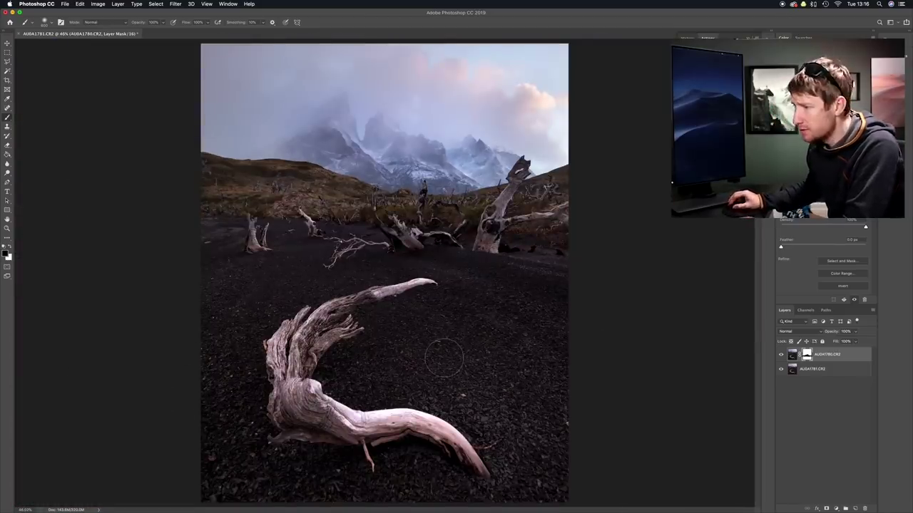
scroll(290, 327, up, 4)
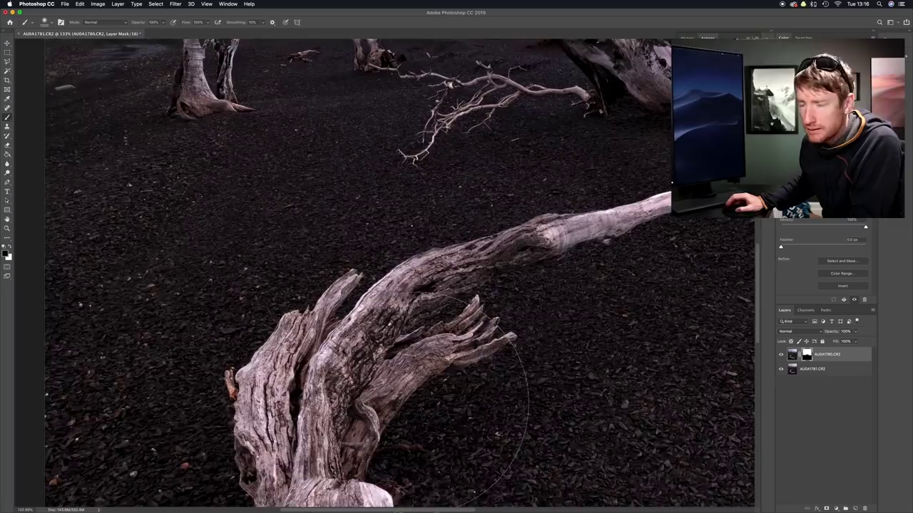
scroll(418, 403, right, 10)
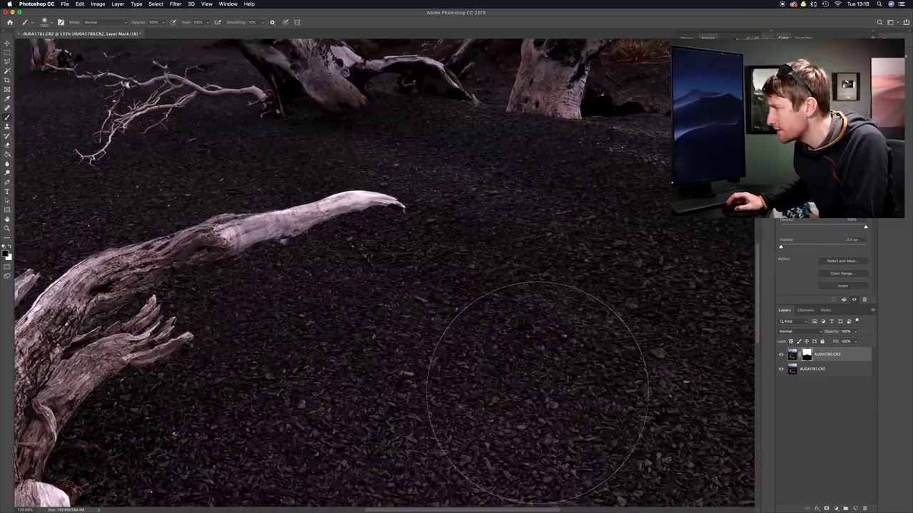
scroll(542, 392, right, 3)
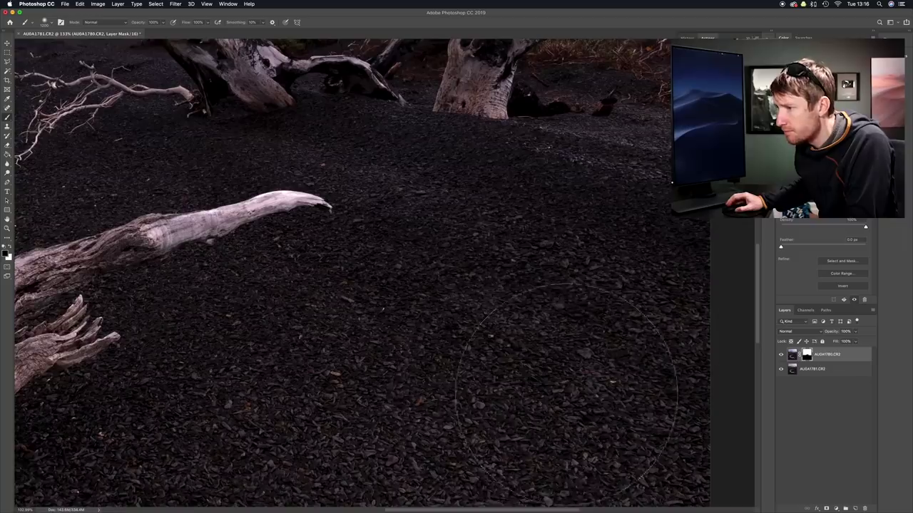
scroll(615, 388, right, 1)
scroll(499, 385, left, 4)
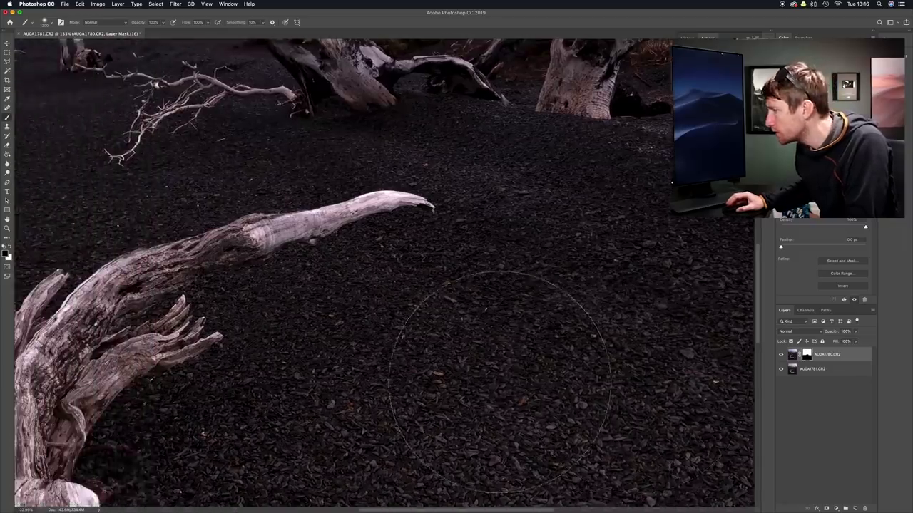
scroll(500, 382, left, 2)
scroll(499, 385, left, 4)
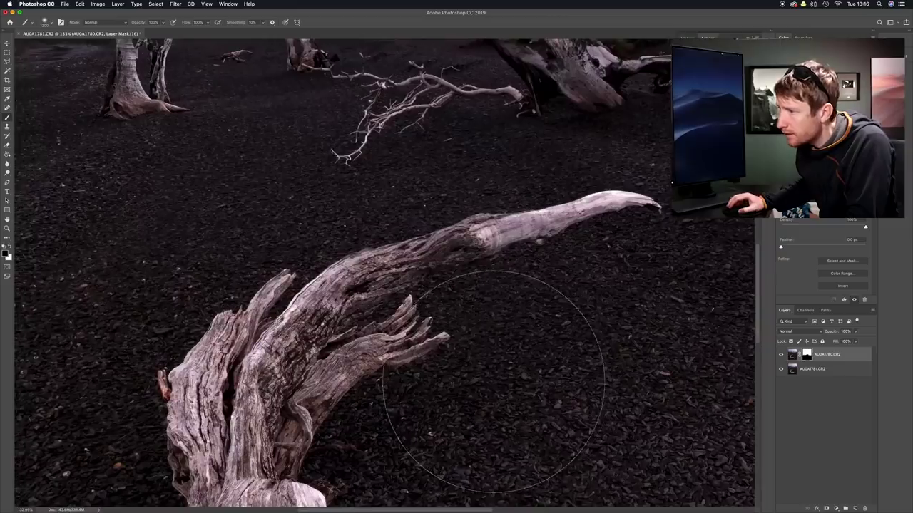
scroll(485, 386, left, 4)
key(super+0)
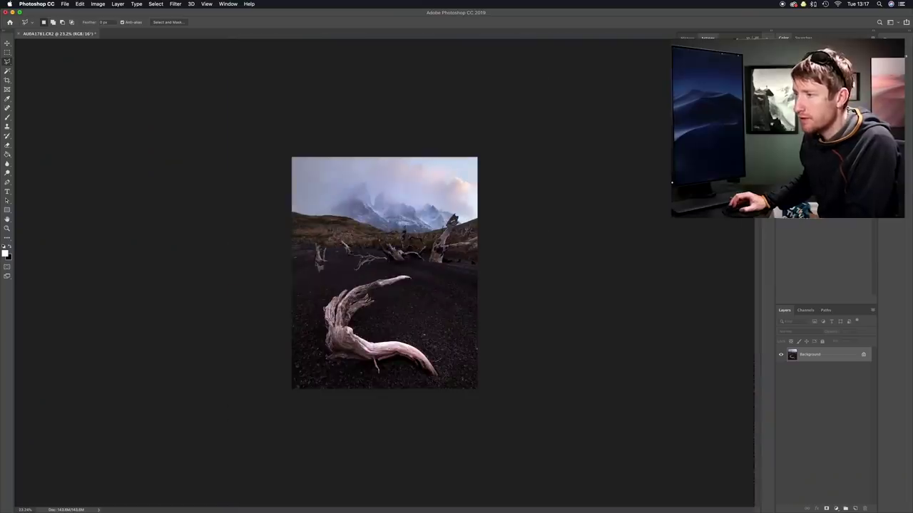
Step: Content-Aware fill the small pale rock in the left gravel with matching gravel, then deselect
scroll(384, 272, up, 3)
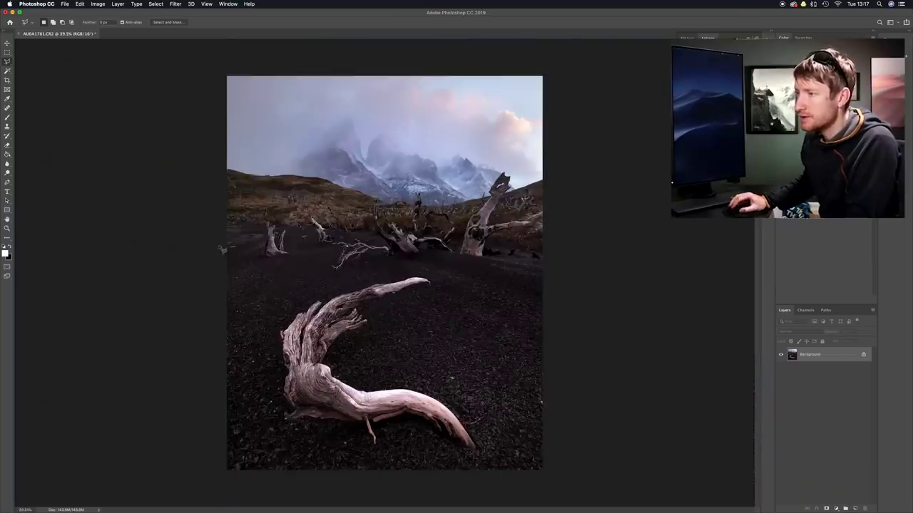
scroll(221, 250, up, 5)
scroll(149, 244, left, 3)
scroll(226, 217, up, 3)
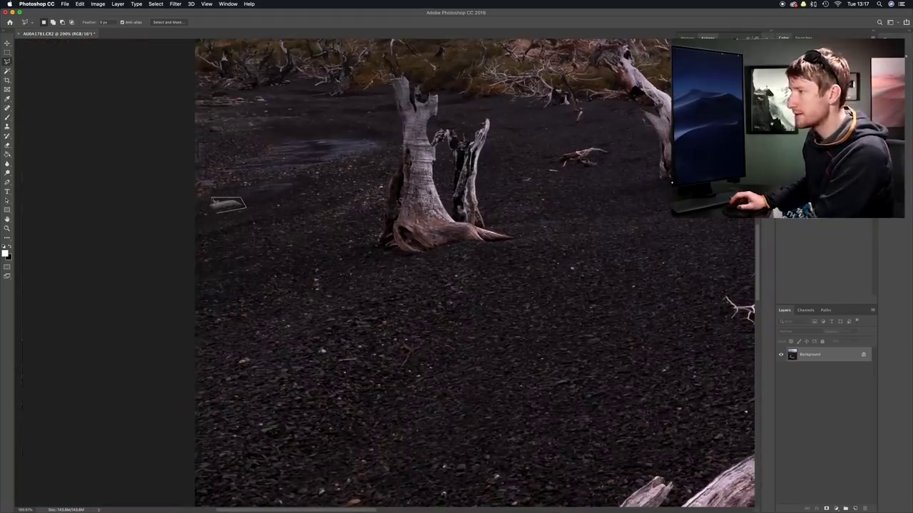
key(shift+BackSpace)
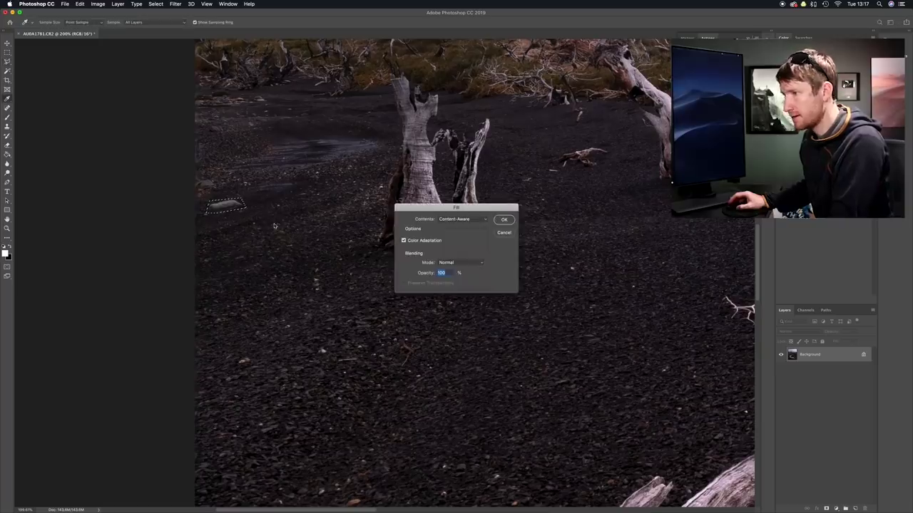
key(Return)
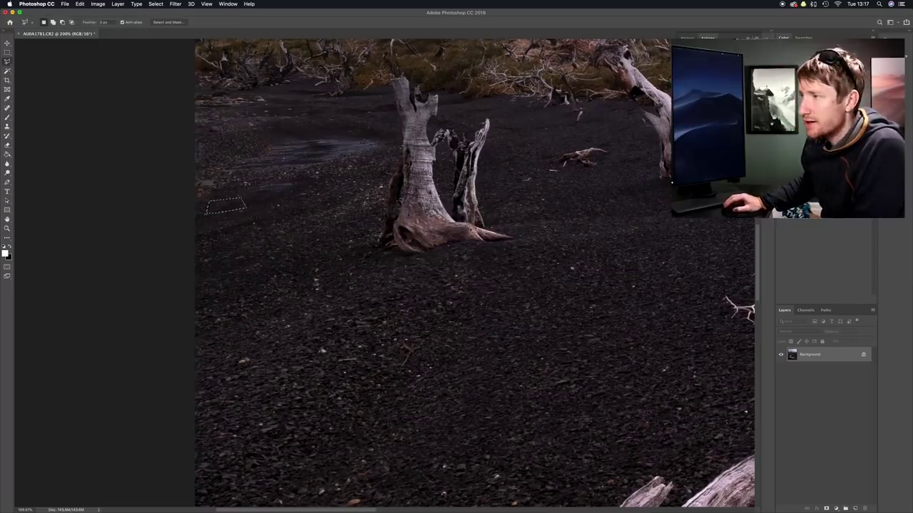
key(super+d)
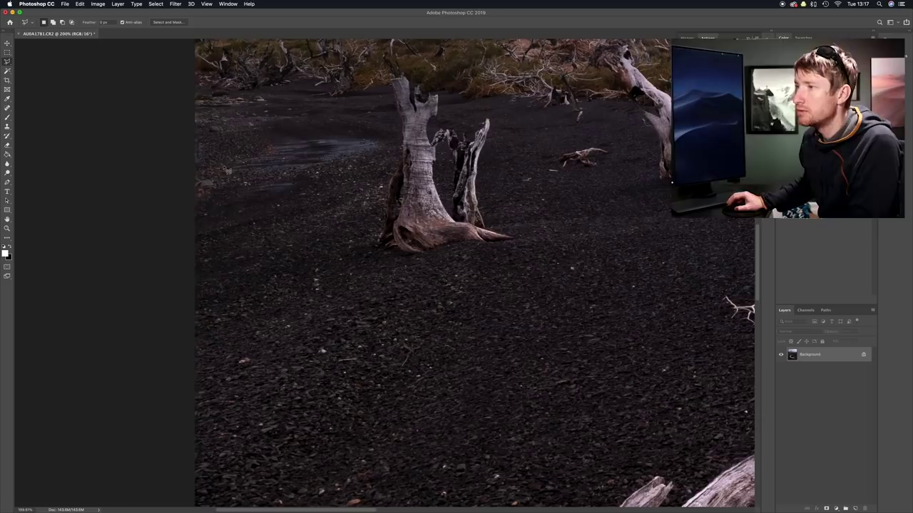
scroll(474, 273, down, 4)
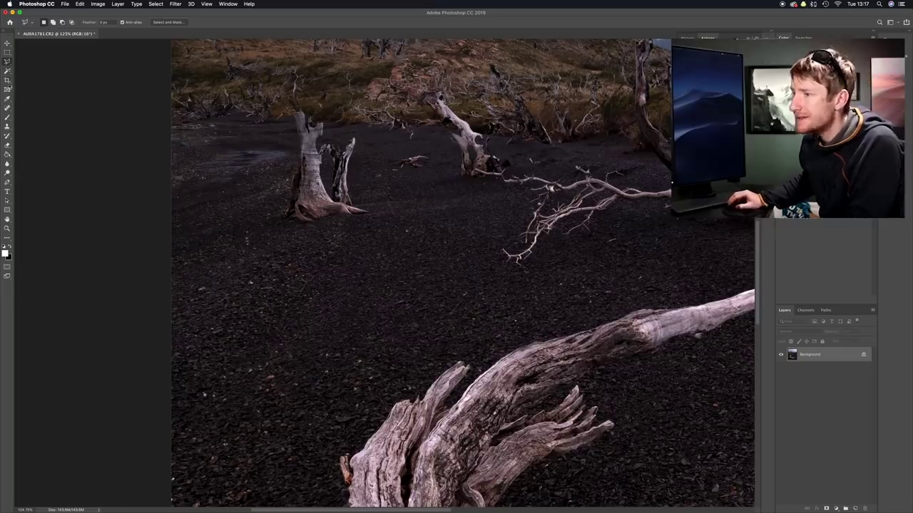
Step: Start a crop and nudge its left edge inward slightly
click(8, 81)
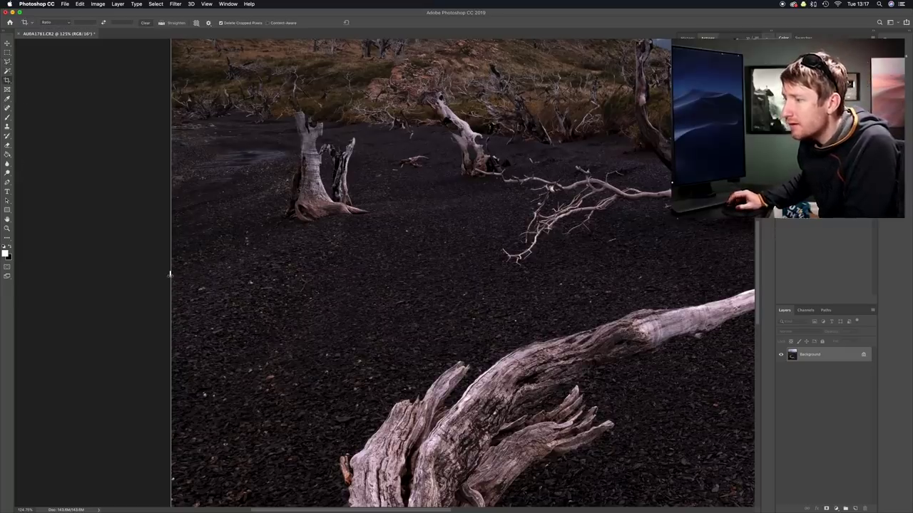
drag(169, 274, 172, 273)
scroll(198, 281, up, 10)
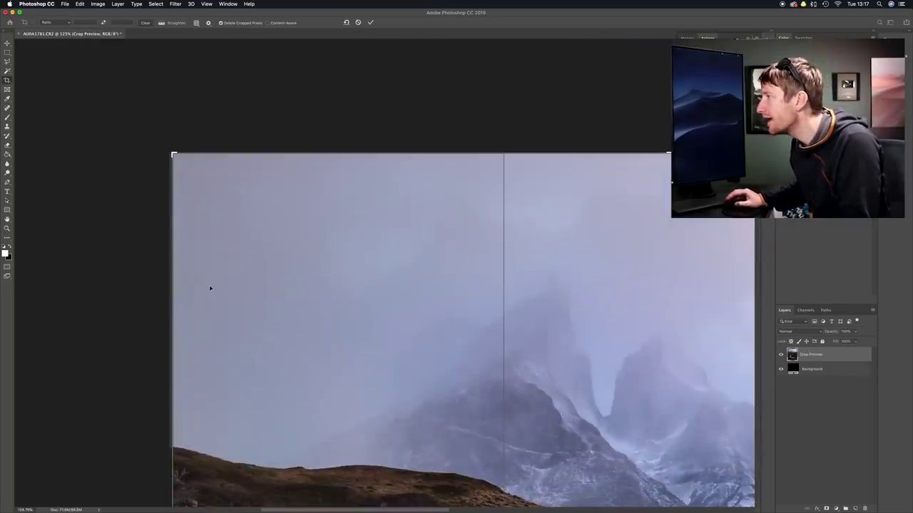
Step: Pull the crop's right edge in slightly, leaving a frame about 37.64 cm wide
scroll(210, 288, right, 5)
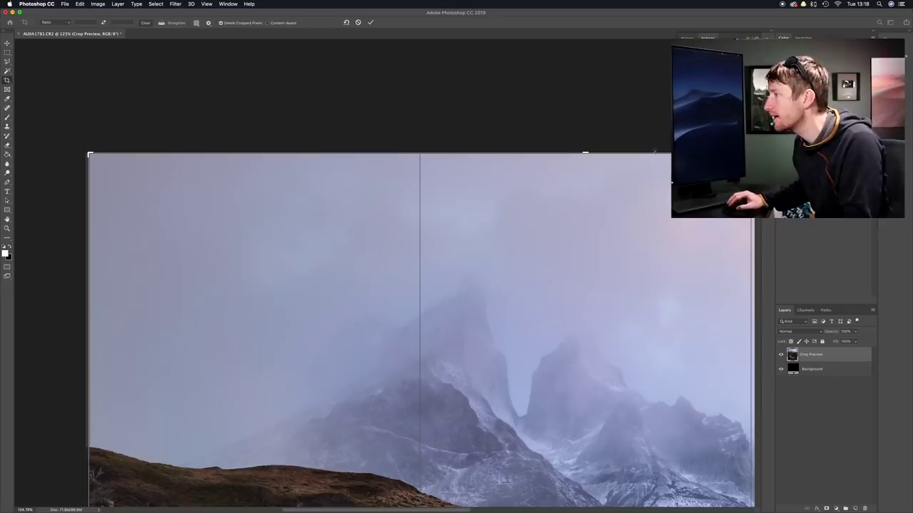
scroll(625, 154, right, 4)
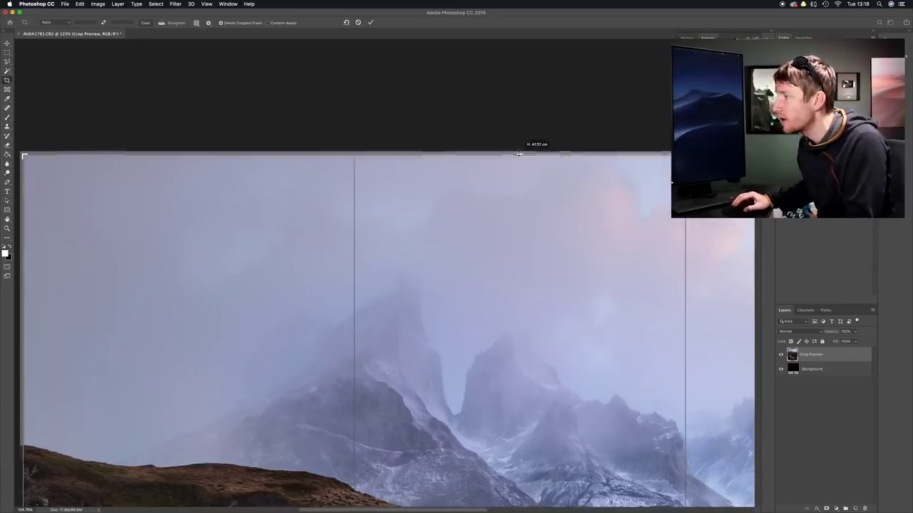
scroll(536, 204, right, 3)
scroll(536, 204, right, 10)
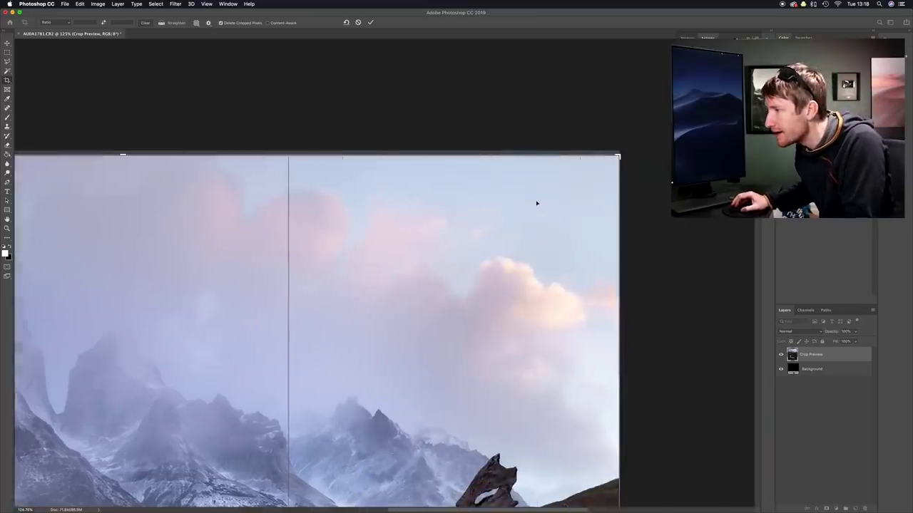
scroll(405, 251, down, 5)
scroll(405, 251, down, 10)
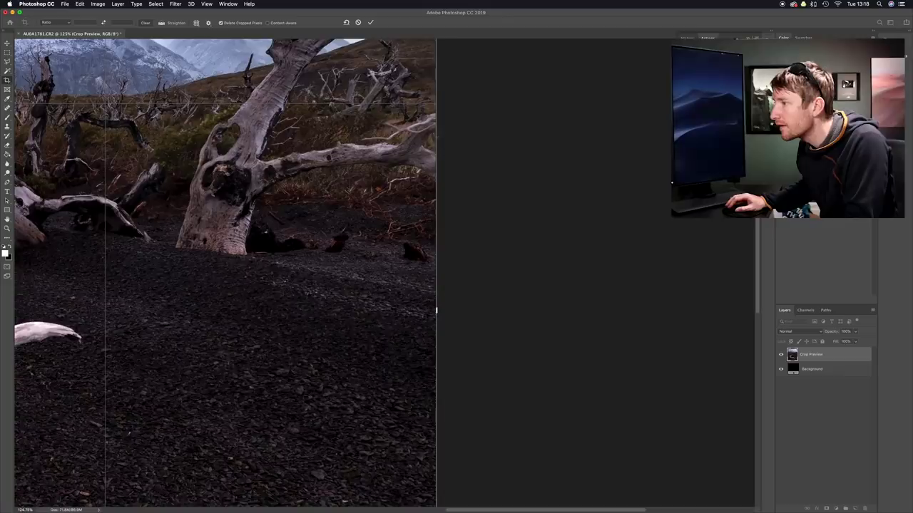
drag(438, 137, 445, 130)
scroll(393, 211, down, 15)
scroll(393, 211, left, 8)
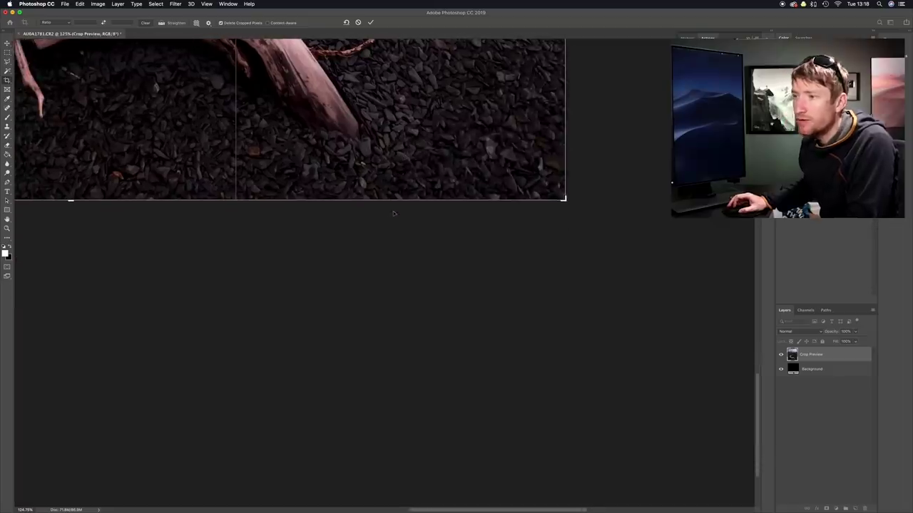